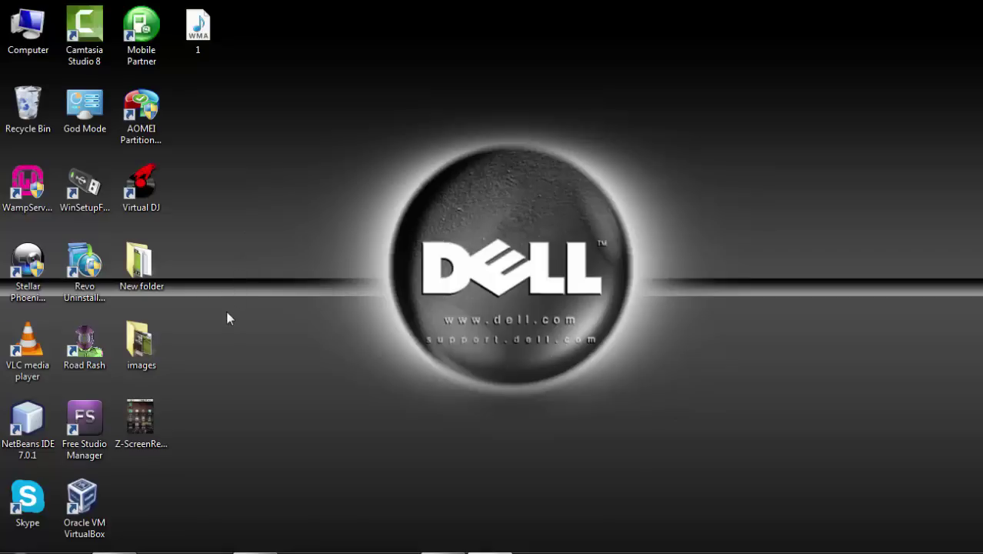
# Step: Drag the desktop images folder to the top centre, then choose Delete on it
pyautogui.moveTo(146, 354); pyautogui.dragTo(368, 127)
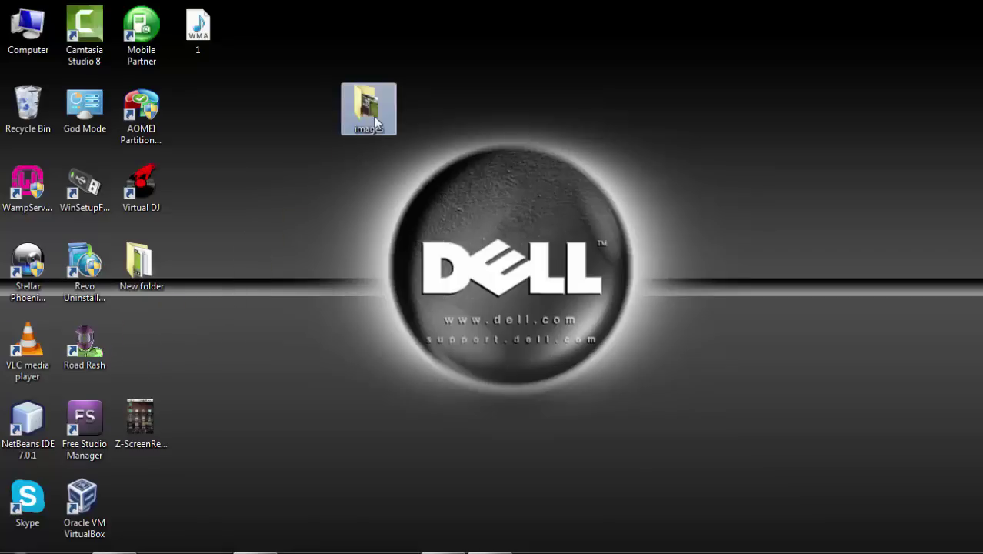
pyautogui.rightClick(367, 127)
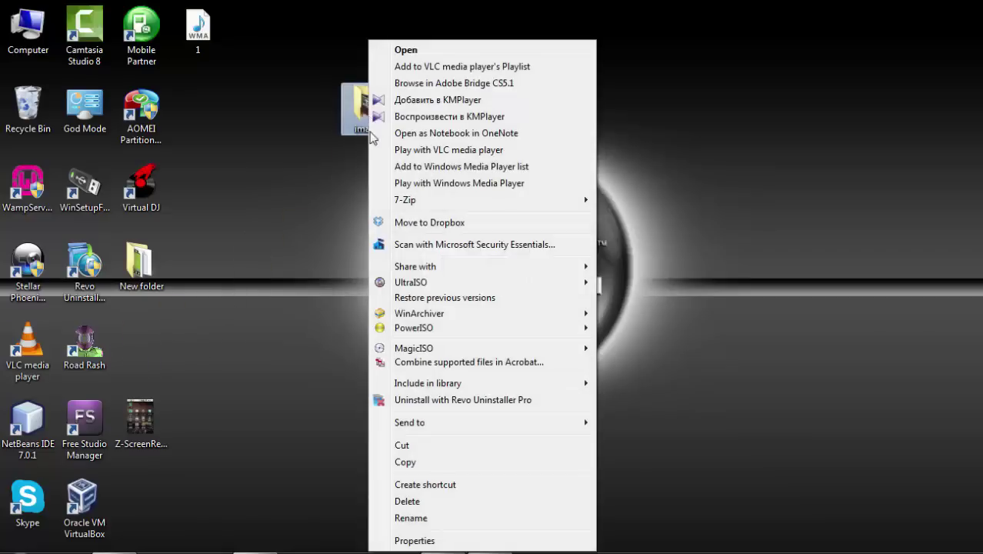
pyautogui.click(438, 501)
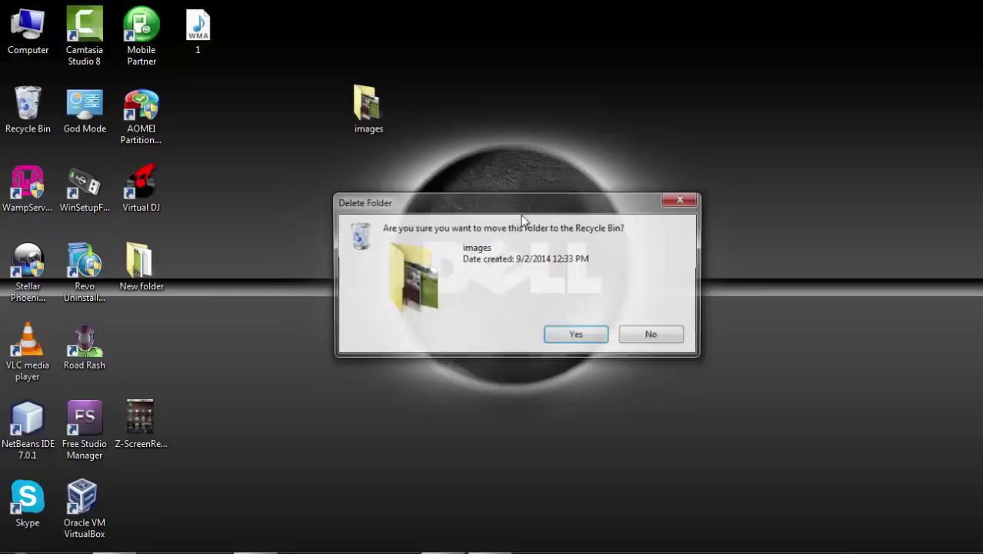
# Step: Confirm sending images to the Recycle Bin, then empty the bin and close it
pyautogui.click(588, 337)
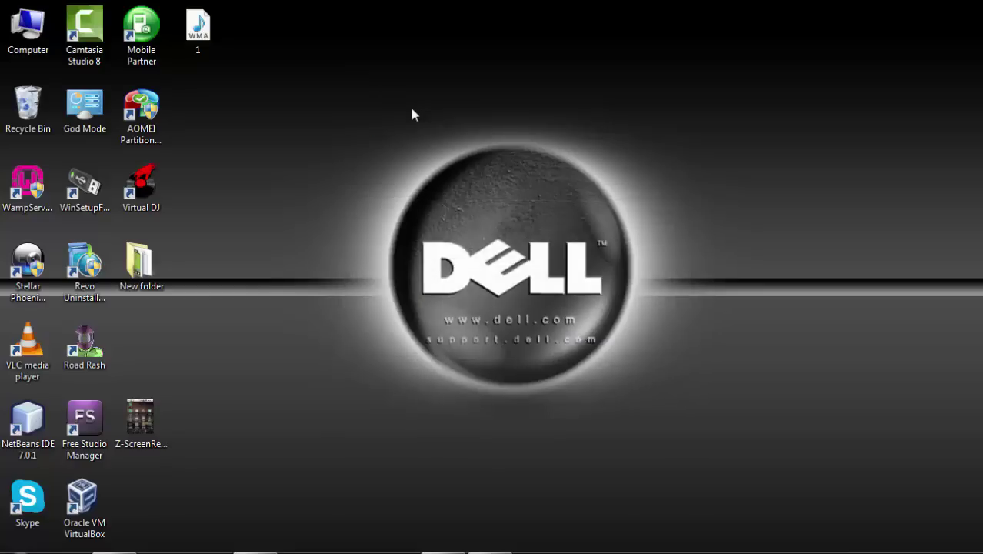
pyautogui.doubleClick(28, 115)
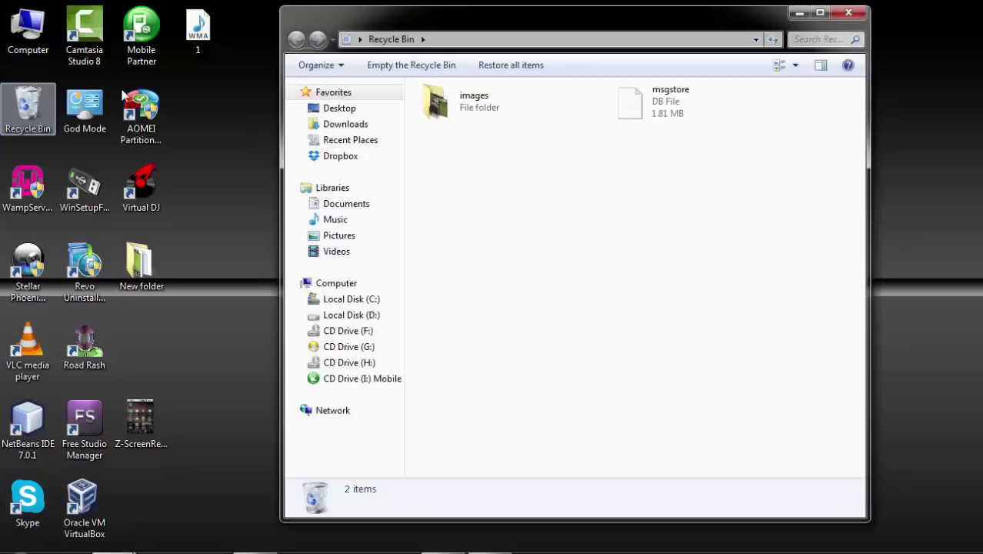
pyautogui.click(388, 67)
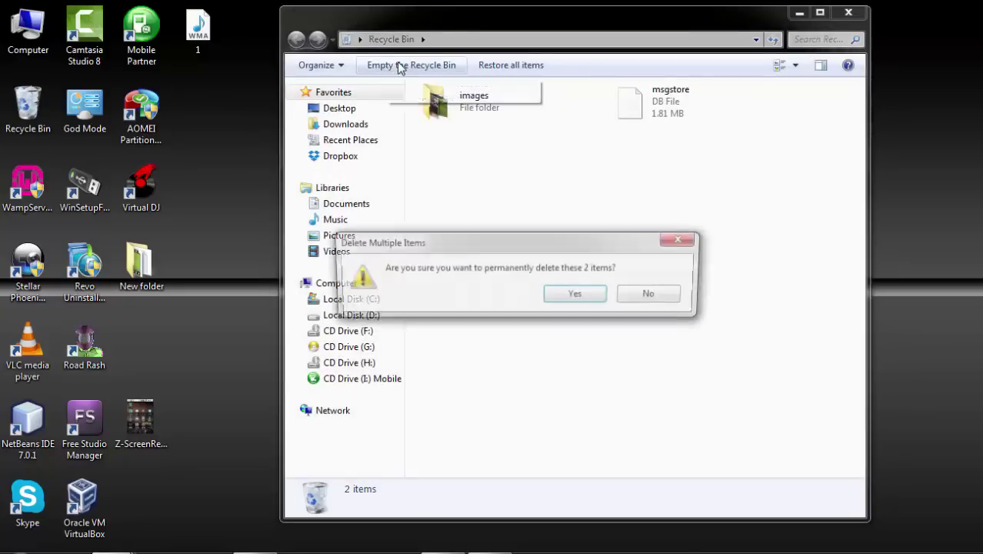
pyautogui.click(577, 294)
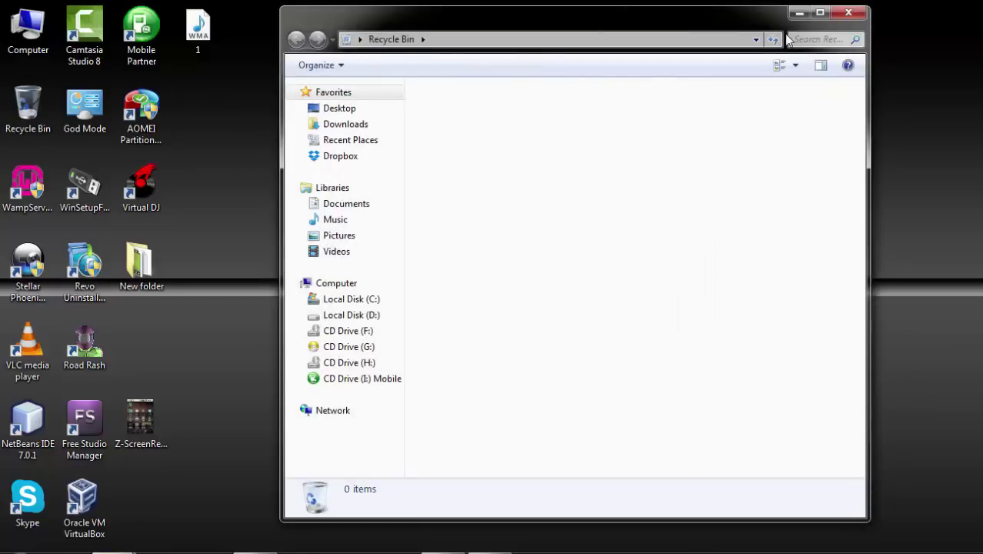
pyautogui.click(848, 12)
pyautogui.rightClick(431, 71)
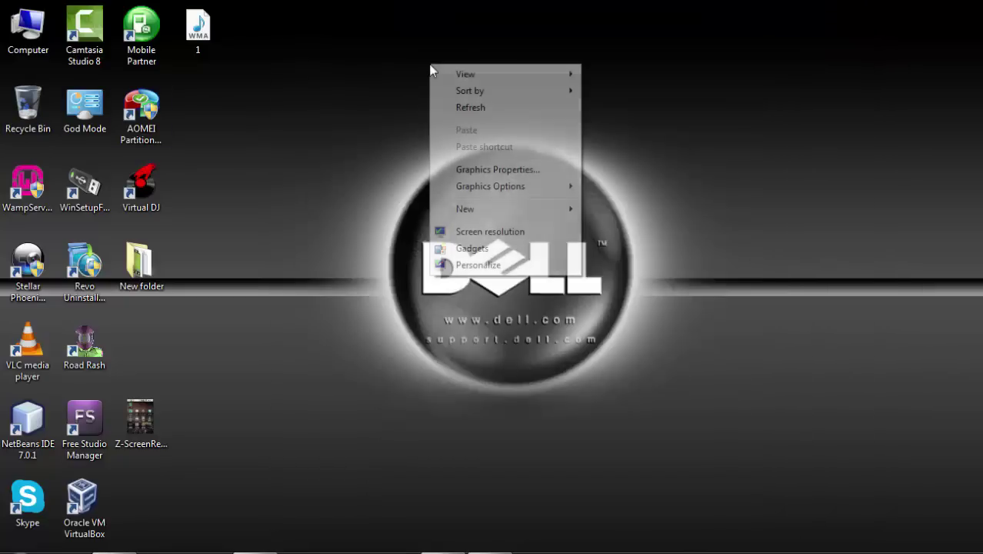
pyautogui.click(459, 108)
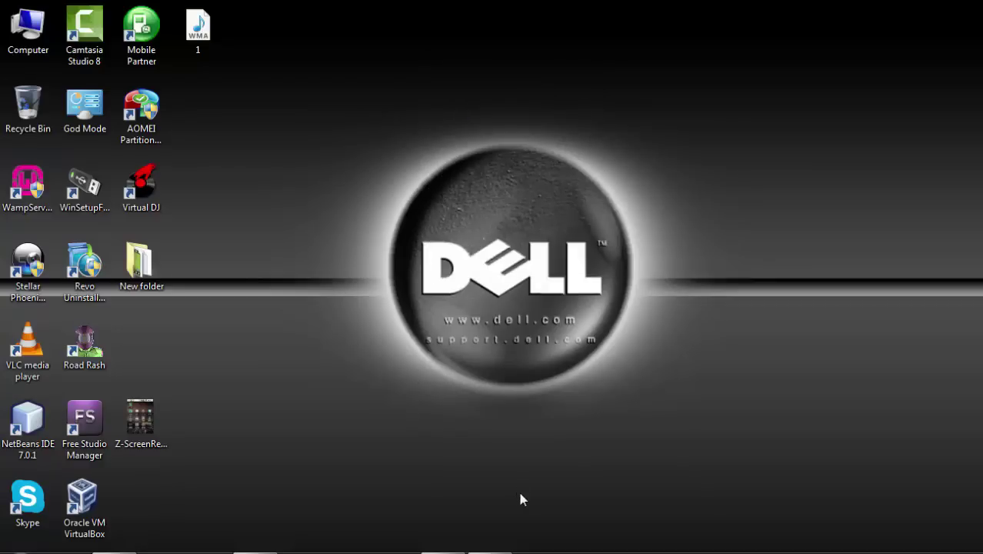
pyautogui.rightClick(500, 47)
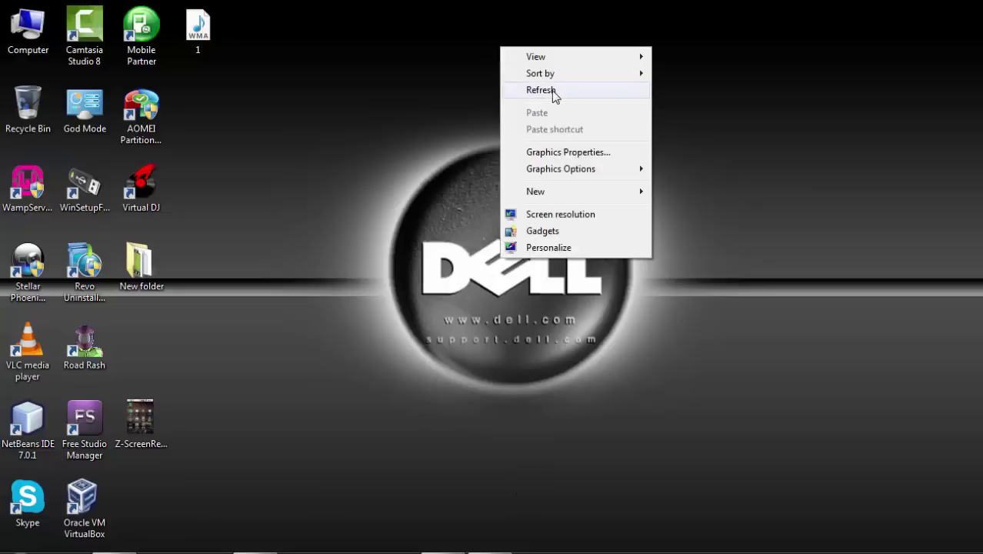
pyautogui.click(552, 95)
pyautogui.rightClick(380, 80)
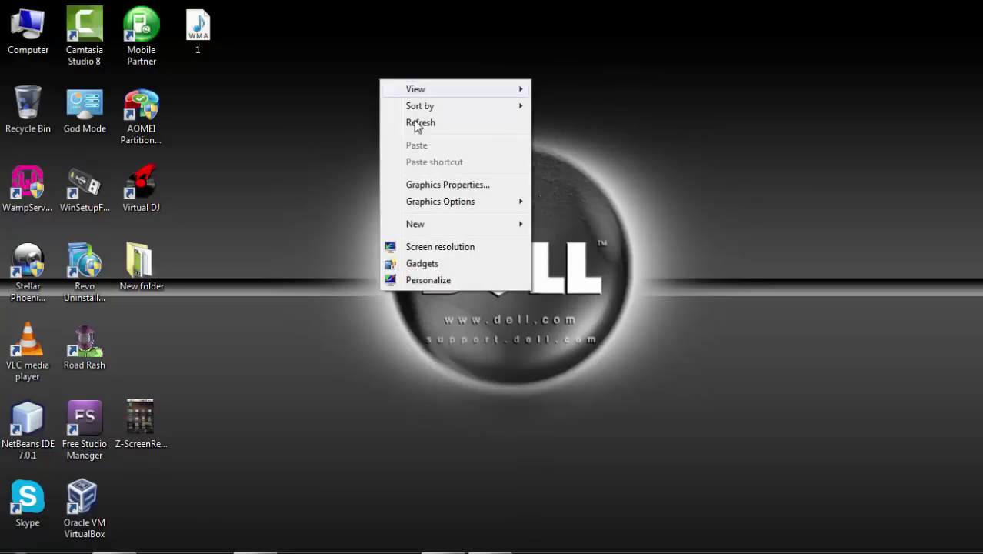
pyautogui.click(422, 124)
pyautogui.rightClick(399, 80)
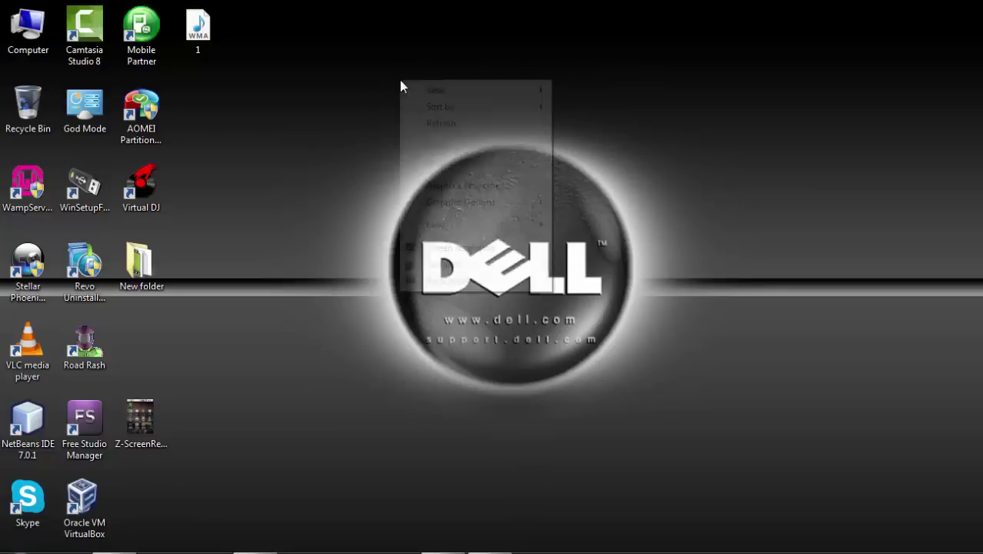
pyautogui.click(455, 124)
pyautogui.rightClick(320, 75)
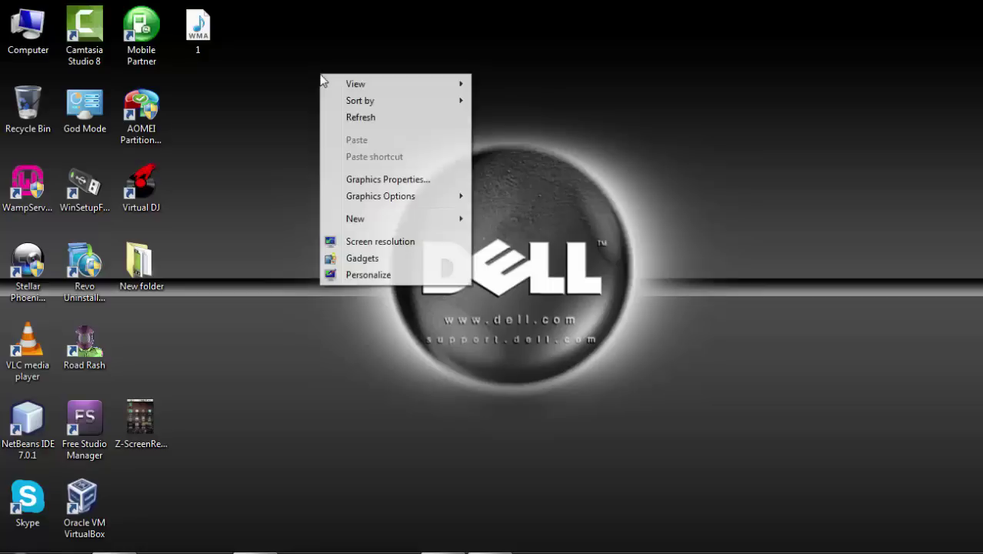
pyautogui.click(376, 120)
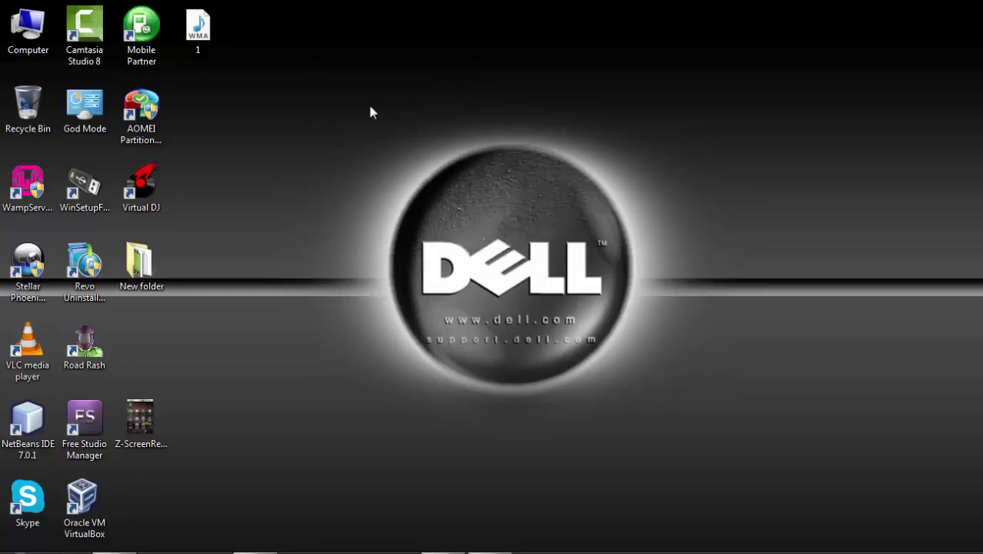
pyautogui.rightClick(370, 107)
pyautogui.click(428, 151)
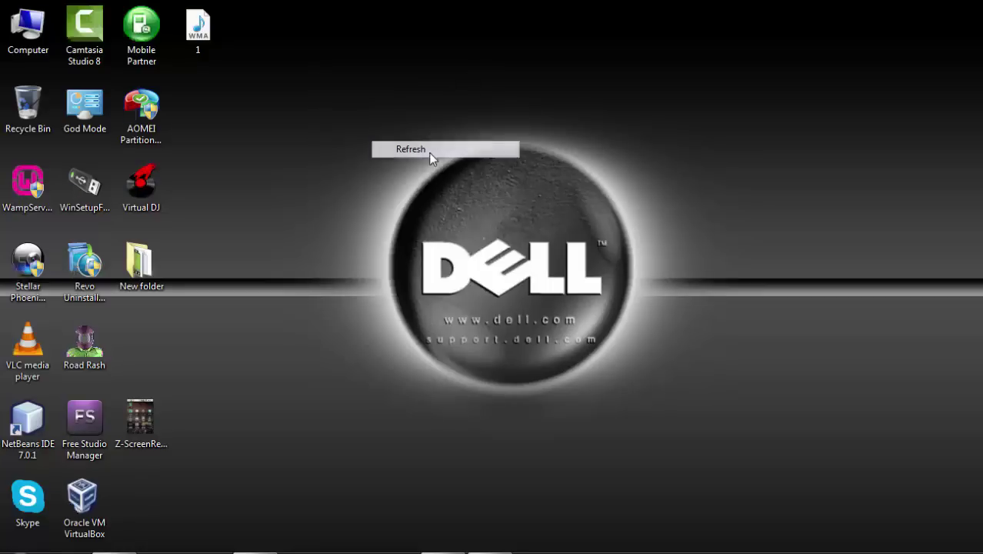
pyautogui.rightClick(373, 108)
pyautogui.click(387, 149)
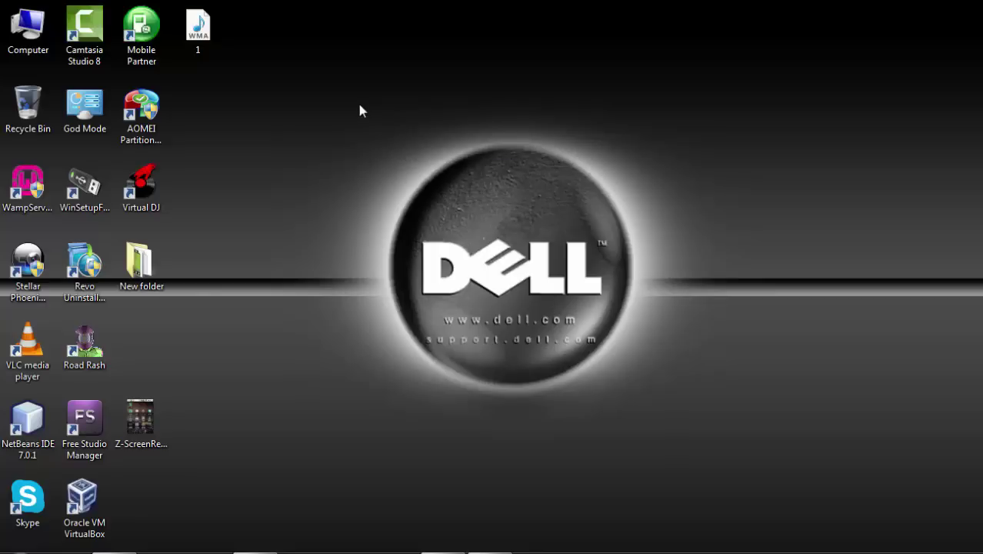
pyautogui.rightClick(359, 106)
pyautogui.click(421, 150)
pyautogui.rightClick(377, 124)
pyautogui.click(407, 162)
pyautogui.rightClick(375, 135)
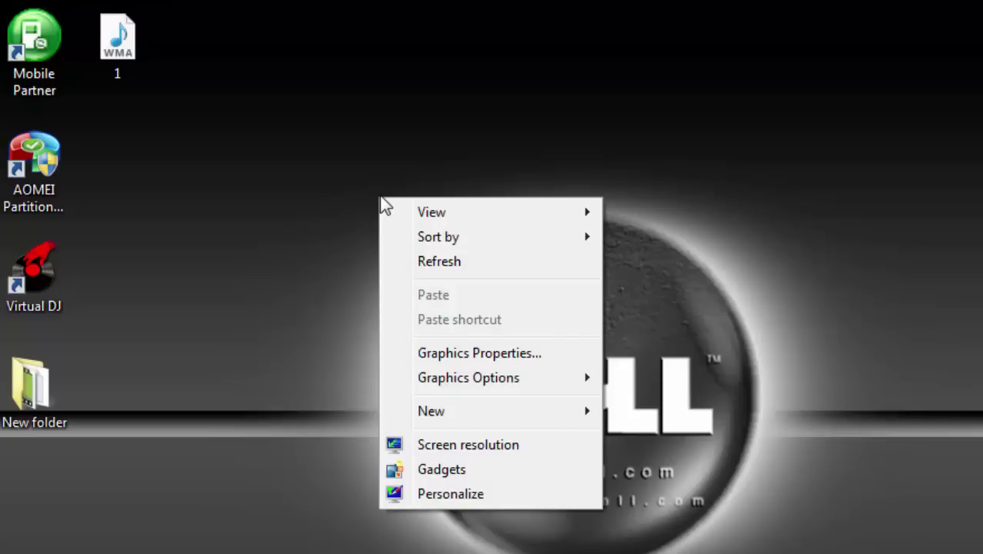
pyautogui.click(254, 166)
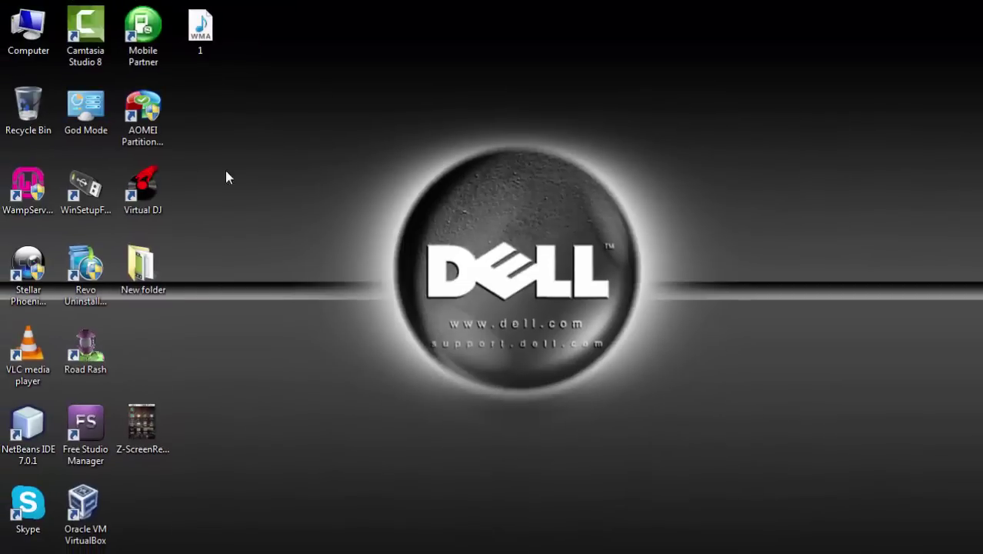
# Step: Add a new folder on the desktop named 'images' and deselect it
pyautogui.rightClick(256, 200)
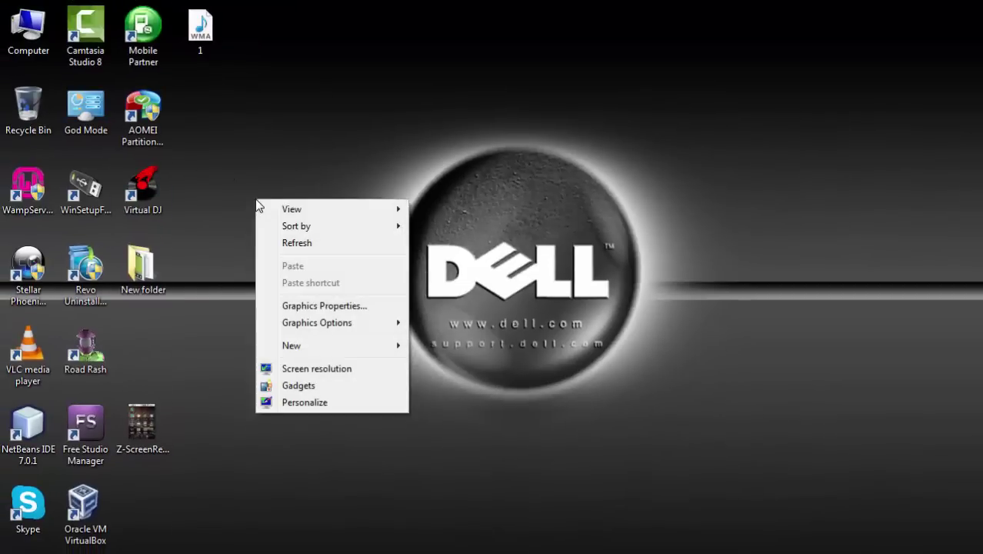
pyautogui.moveTo(361, 350)
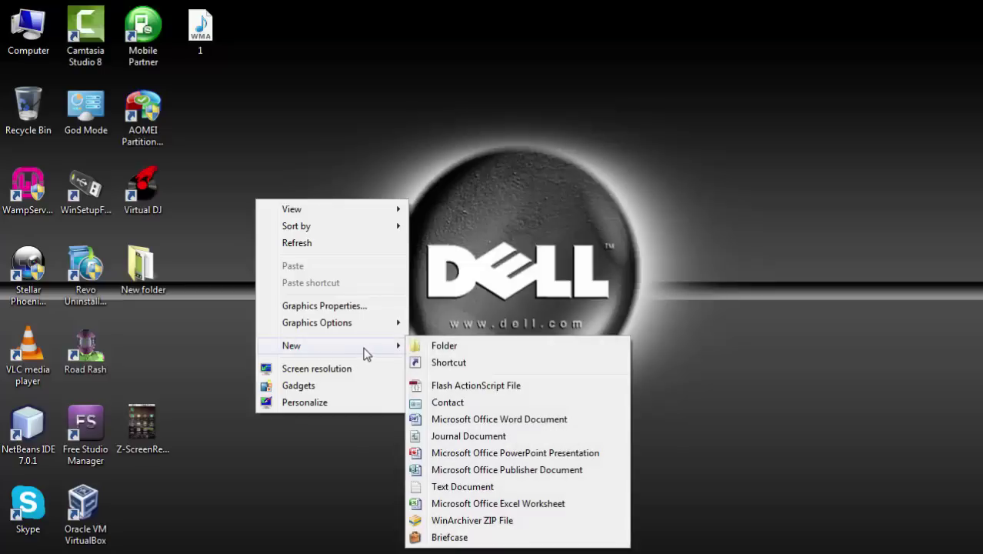
pyautogui.click(440, 343)
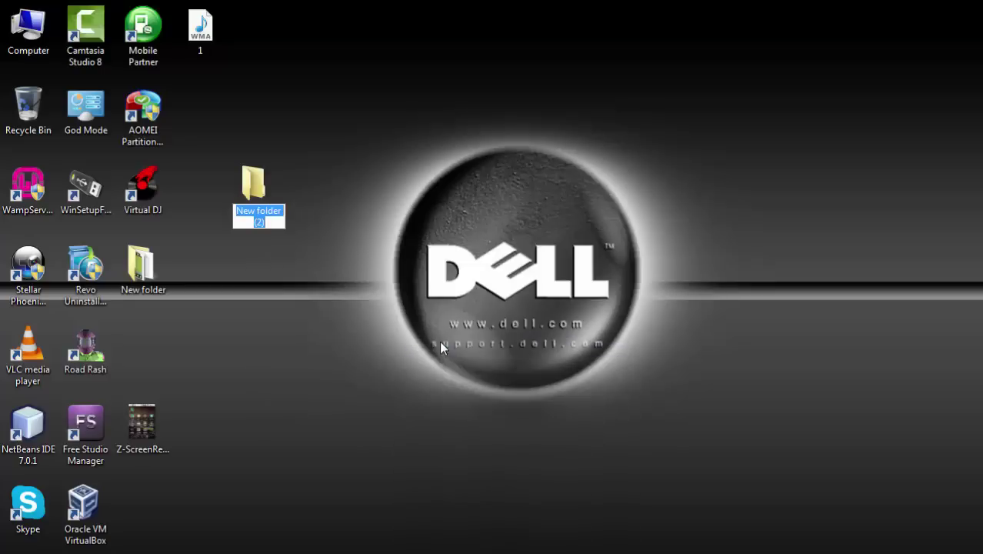
pyautogui.write('images')
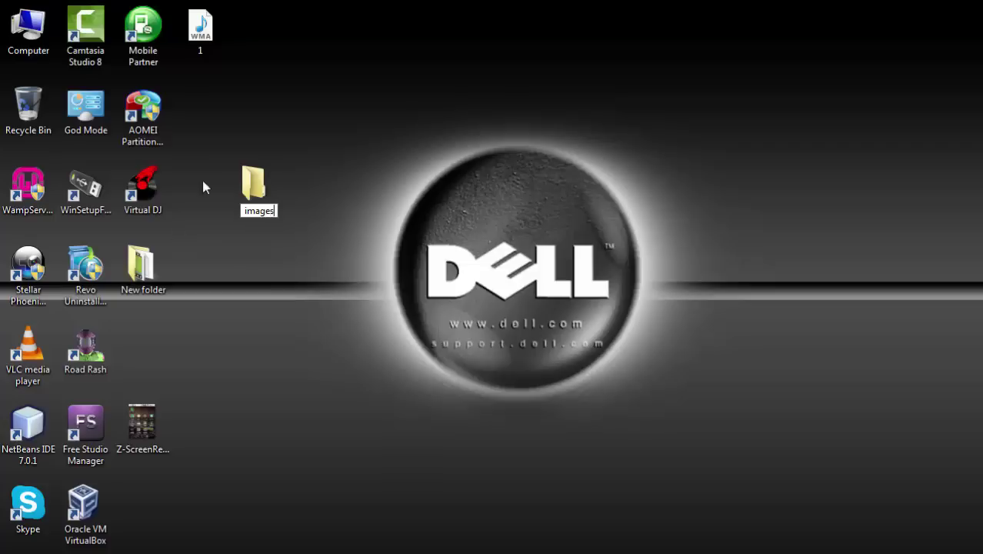
pyautogui.press('Return')
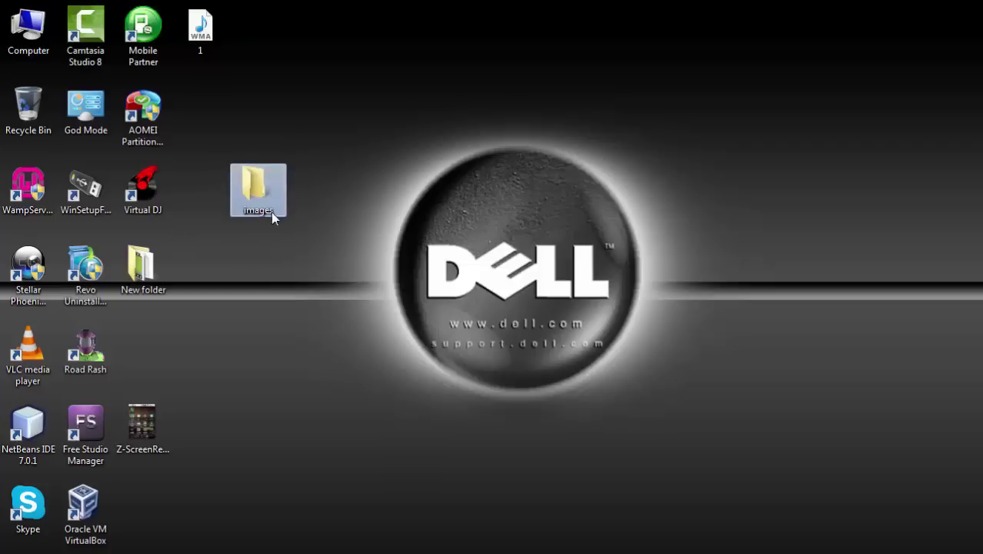
pyautogui.click(298, 114)
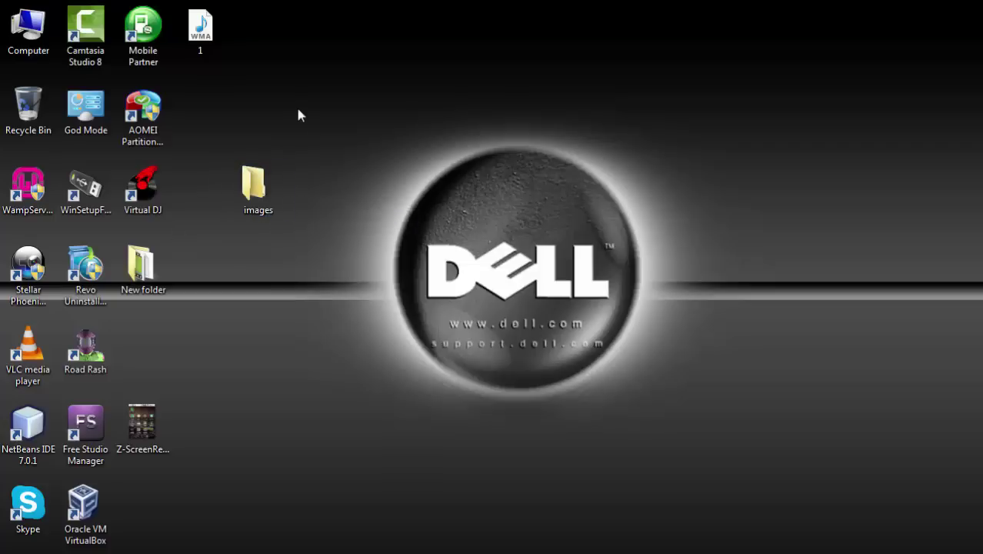
# Step: Show the Previous Versions tab of the new images folder's Properties
pyautogui.rightClick(255, 179)
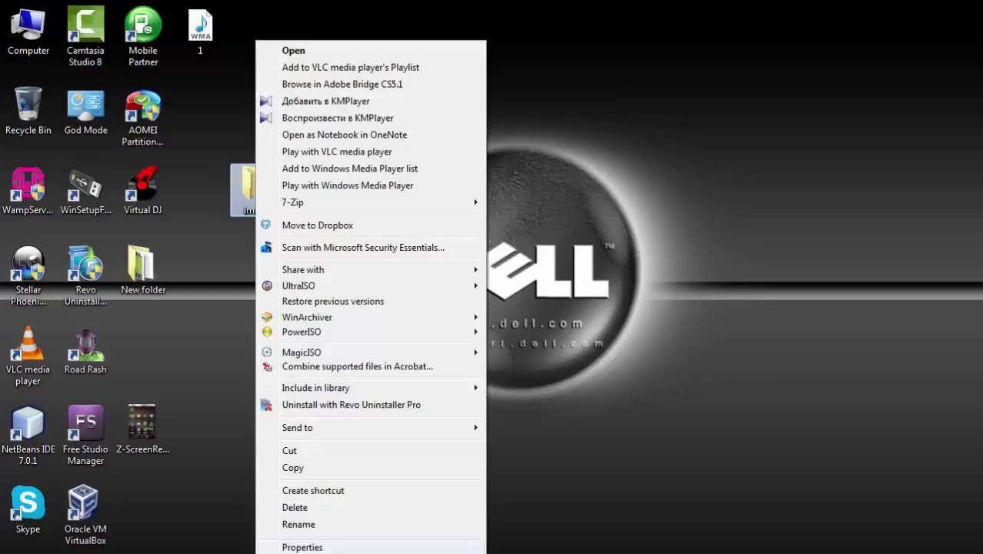
pyautogui.click(302, 547)
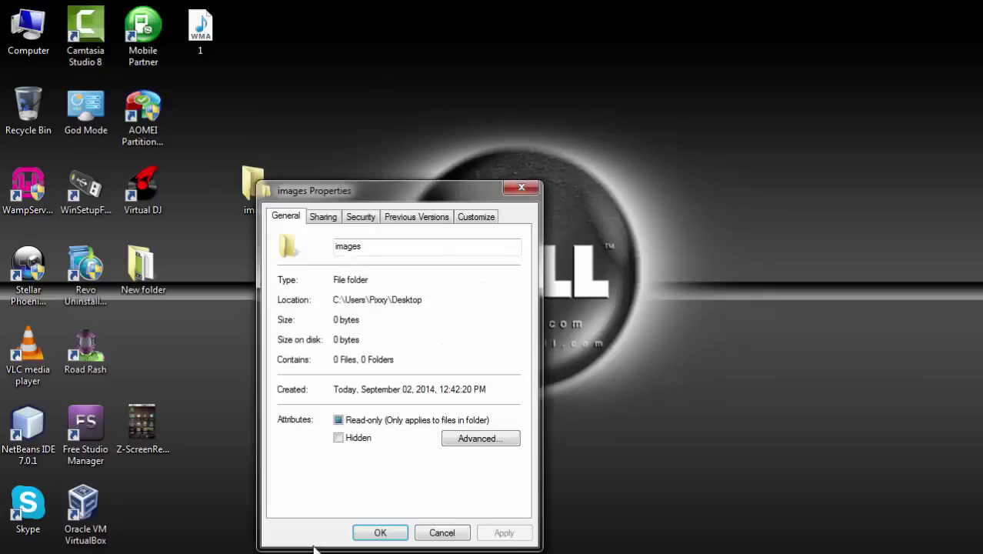
pyautogui.click(424, 219)
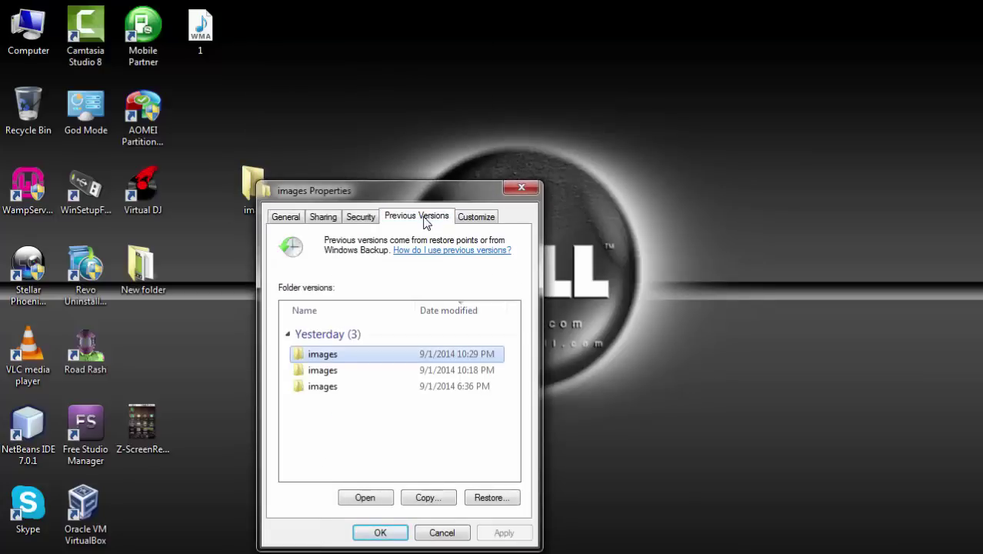
# Step: Compare the 10:29, 10:18 and 6:36 PM versions, settling on 6:36 PM
pyautogui.click(325, 372)
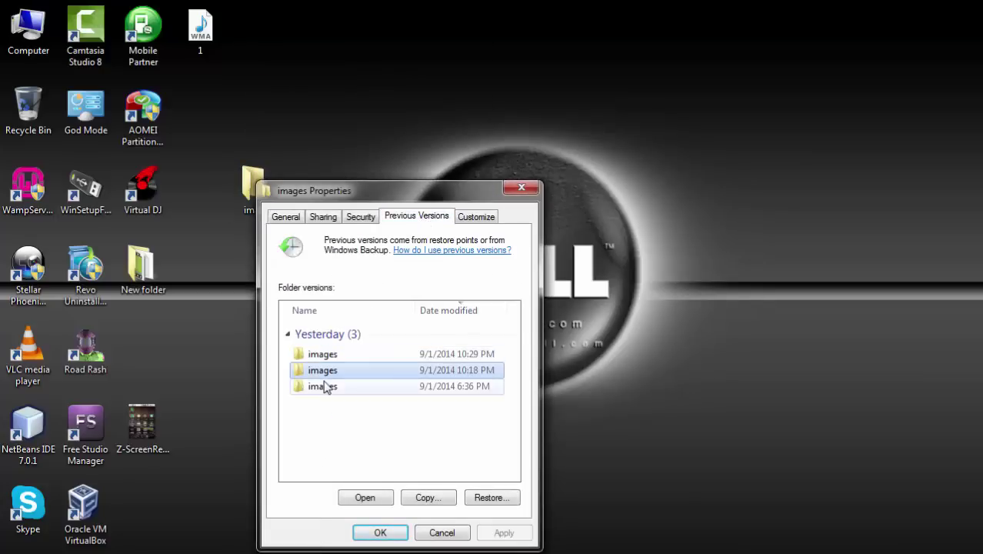
pyautogui.click(325, 388)
pyautogui.click(325, 373)
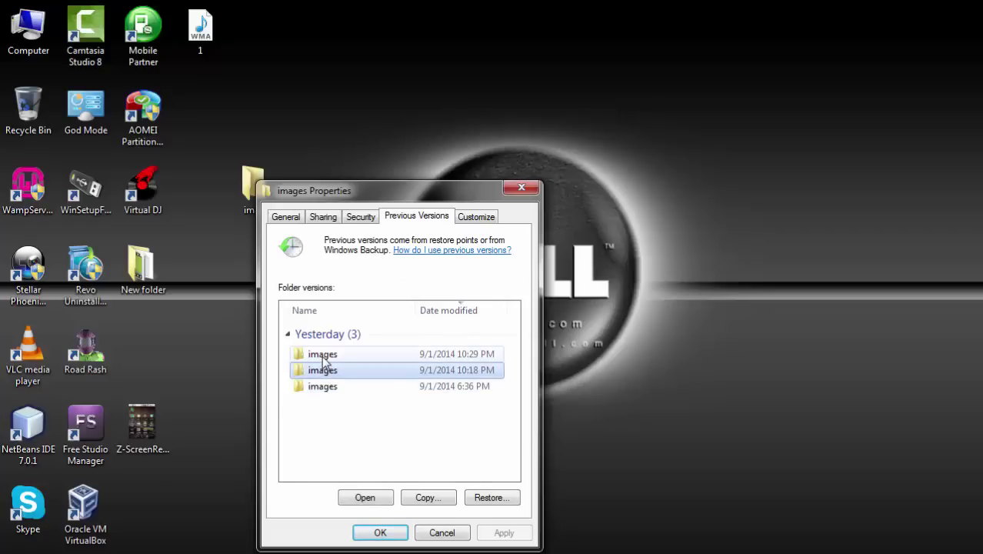
pyautogui.click(323, 357)
pyautogui.click(326, 376)
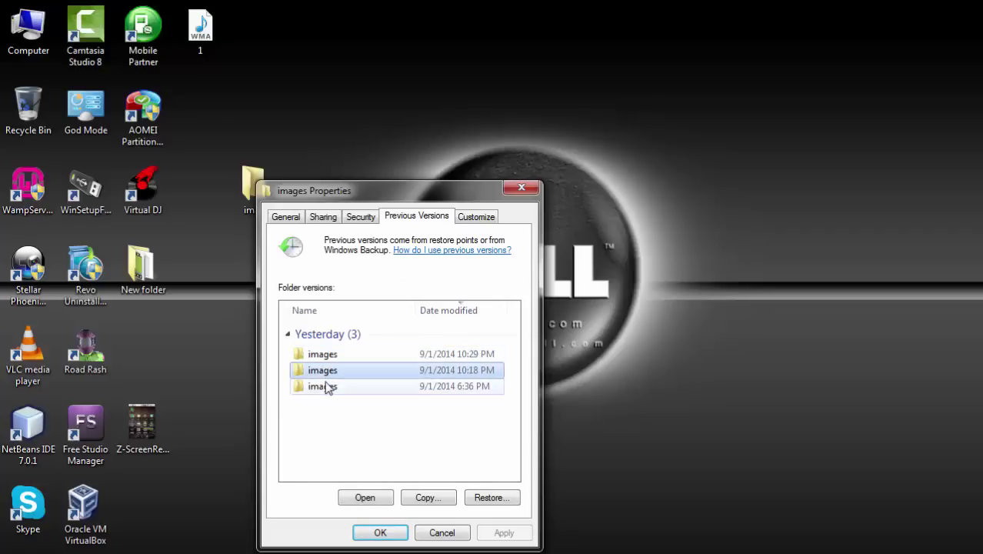
pyautogui.click(326, 388)
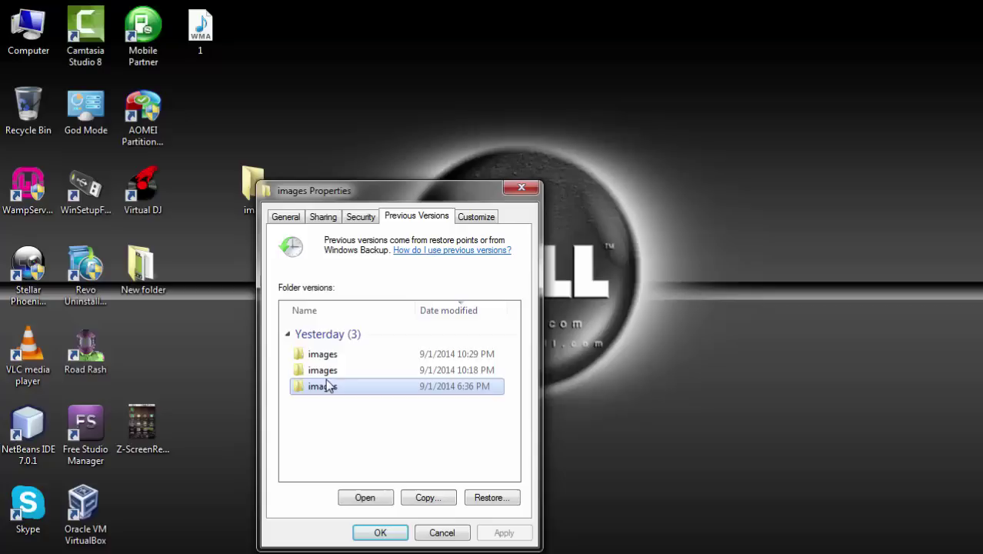
pyautogui.click(328, 370)
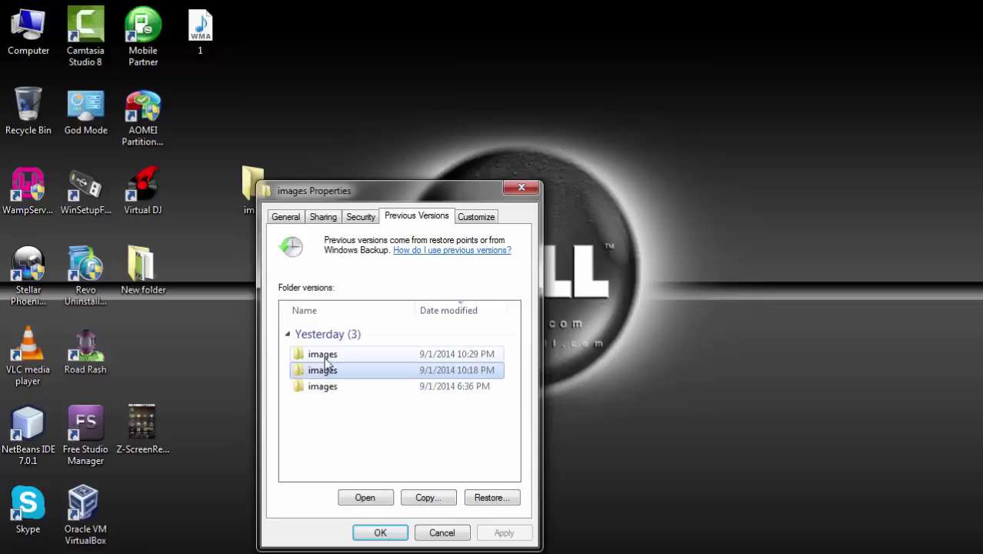
pyautogui.click(323, 357)
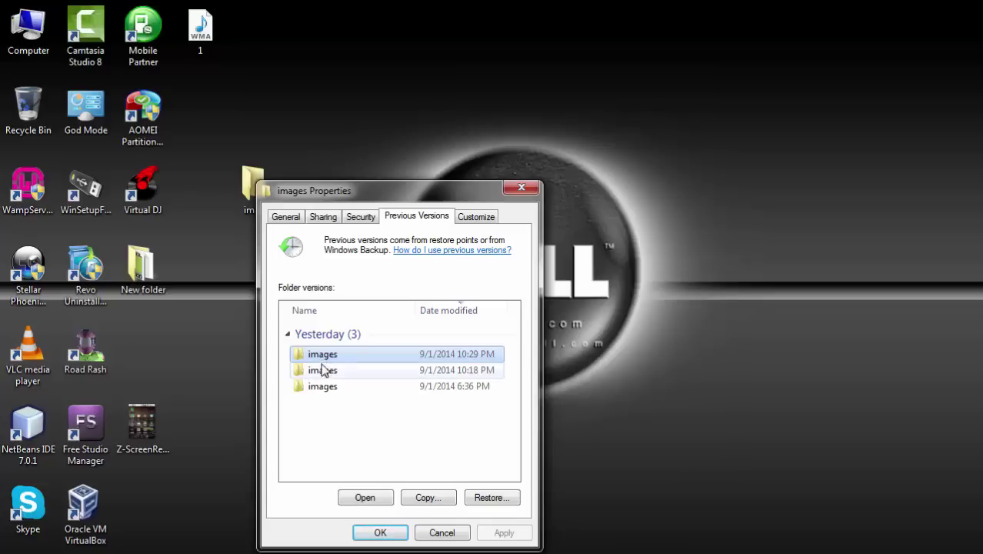
pyautogui.click(315, 388)
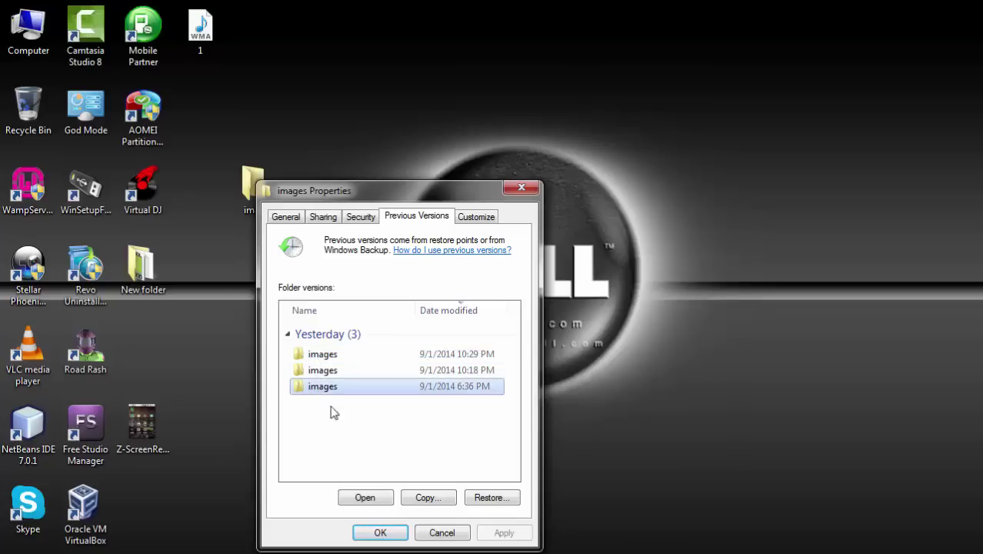
# Step: Preview the contents of the 6:36 PM version, then close the preview window
pyautogui.click(383, 500)
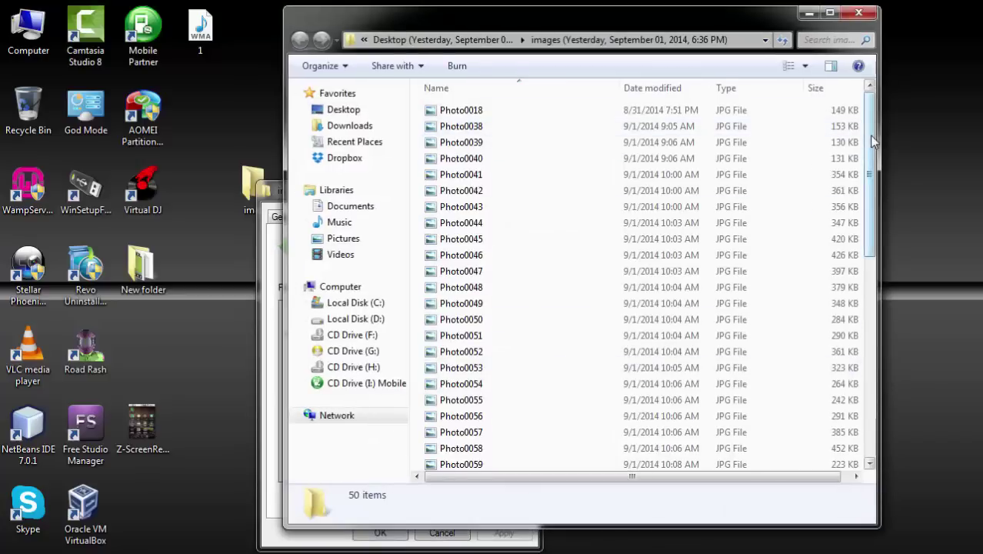
pyautogui.scroll(-5, 852, 137)
pyautogui.scroll(5, 852, 130)
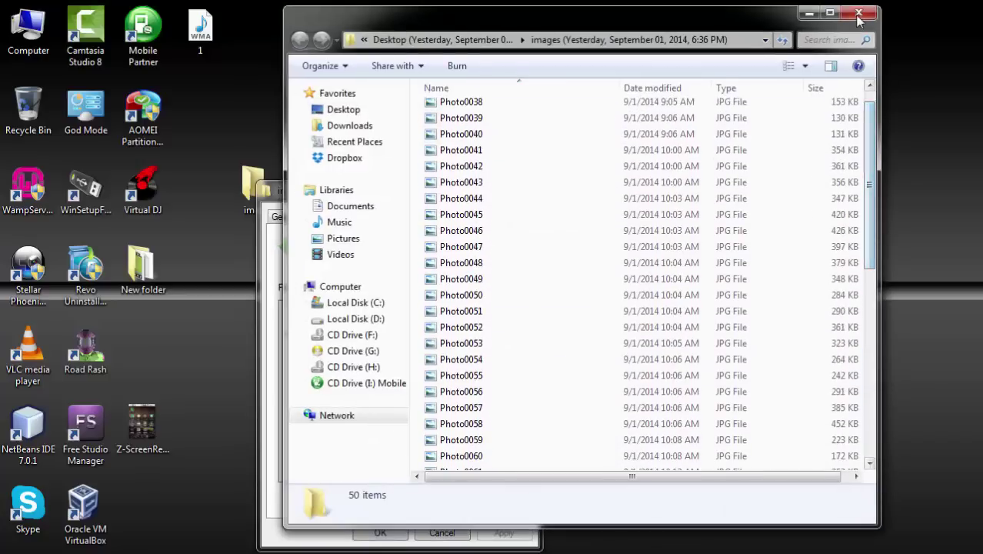
pyautogui.click(858, 13)
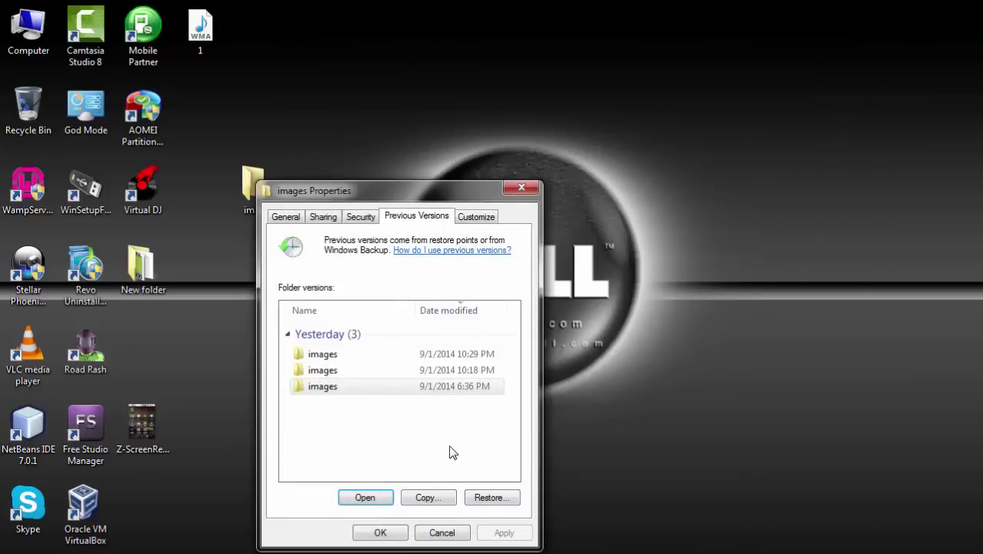
# Step: Restore images to the 6:36 PM version, confirm, and close the Properties dialog
pyautogui.click(505, 499)
pyautogui.click(537, 319)
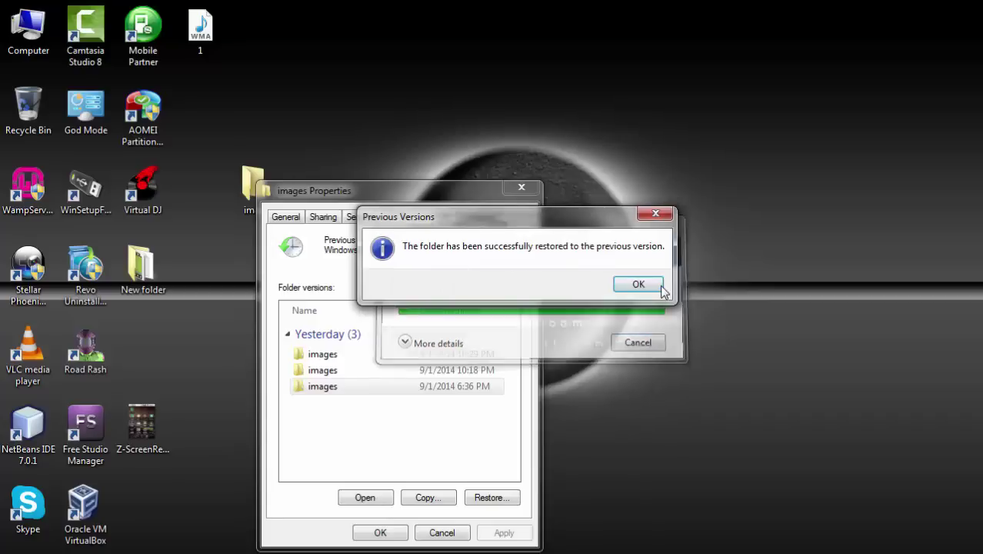
pyautogui.click(698, 282)
pyautogui.click(520, 187)
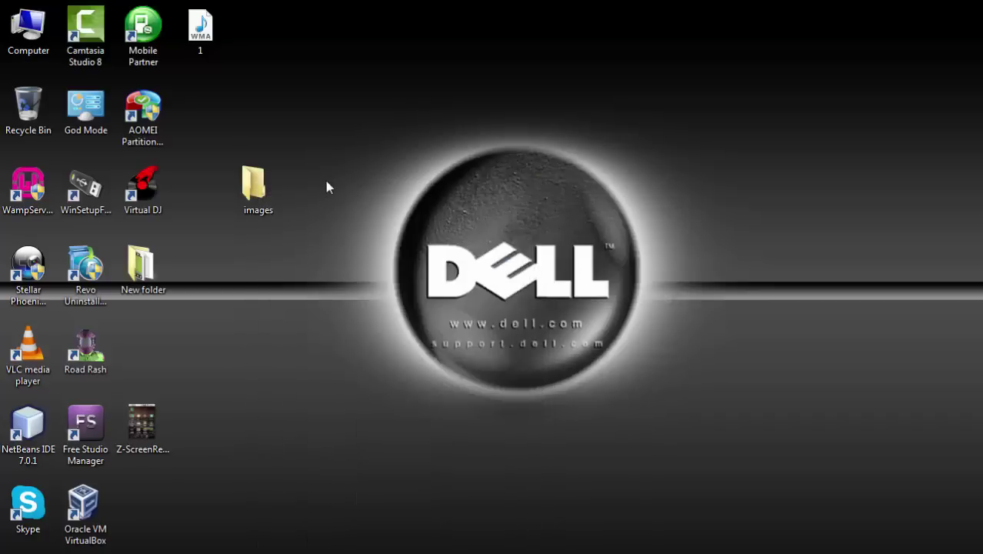
# Step: Check the restored images folder, then refresh the desktop several times
pyautogui.doubleClick(254, 185)
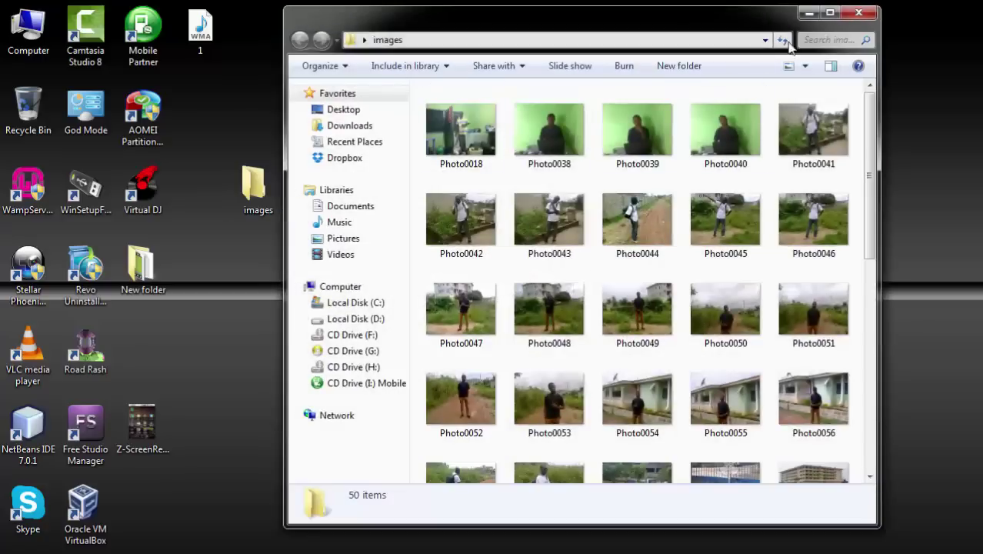
pyautogui.click(858, 12)
pyautogui.rightClick(326, 142)
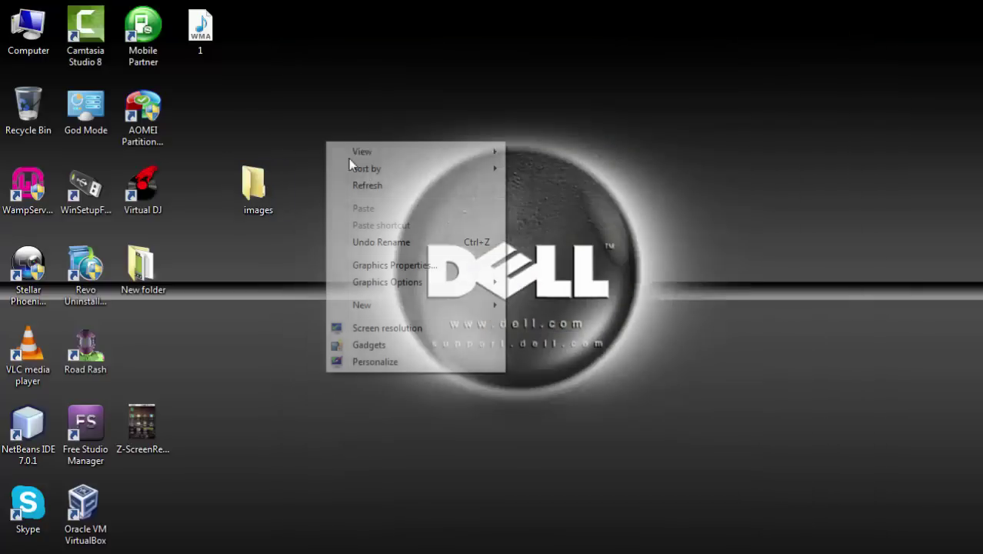
pyautogui.click(360, 185)
pyautogui.rightClick(259, 87)
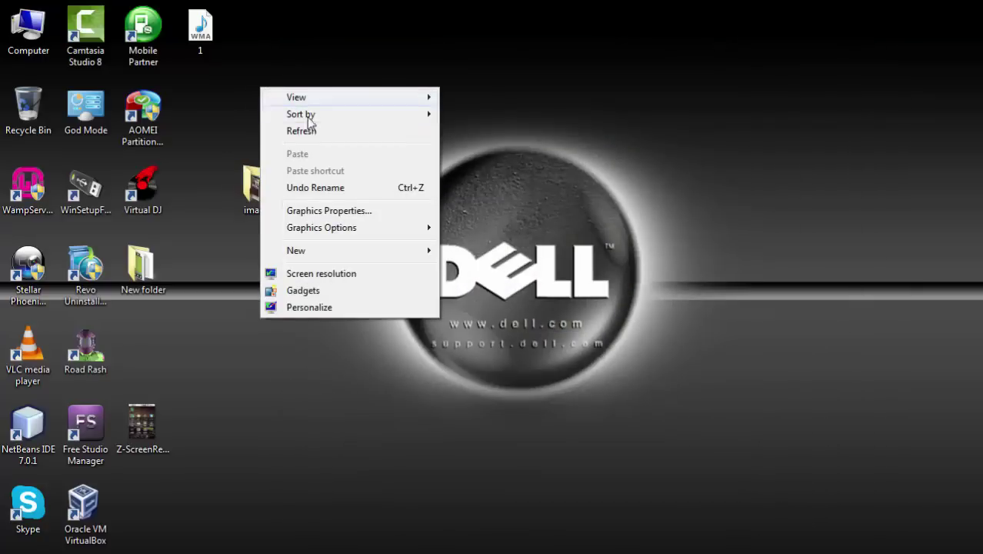
pyautogui.click(316, 132)
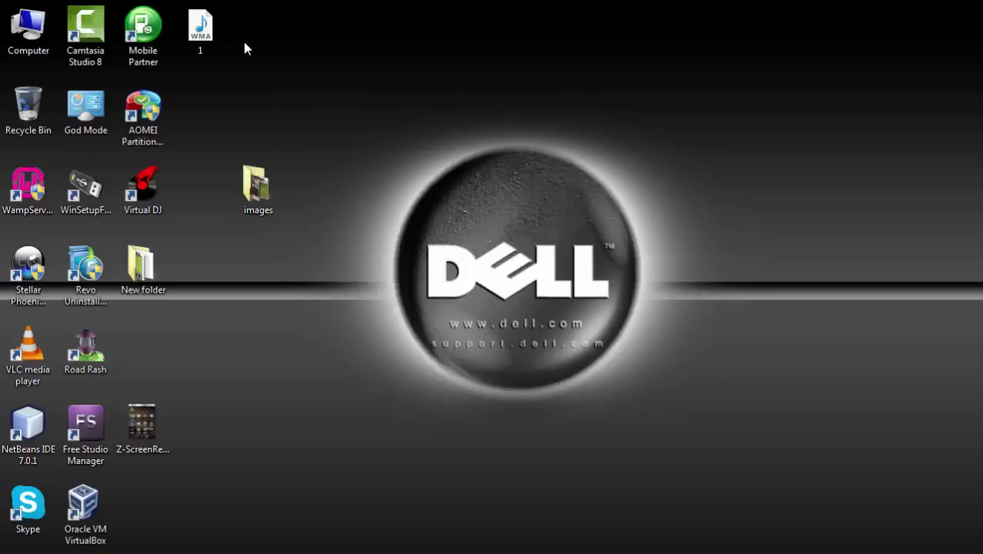
pyautogui.rightClick(375, 53)
pyautogui.click(430, 98)
pyautogui.rightClick(318, 80)
pyautogui.click(366, 123)
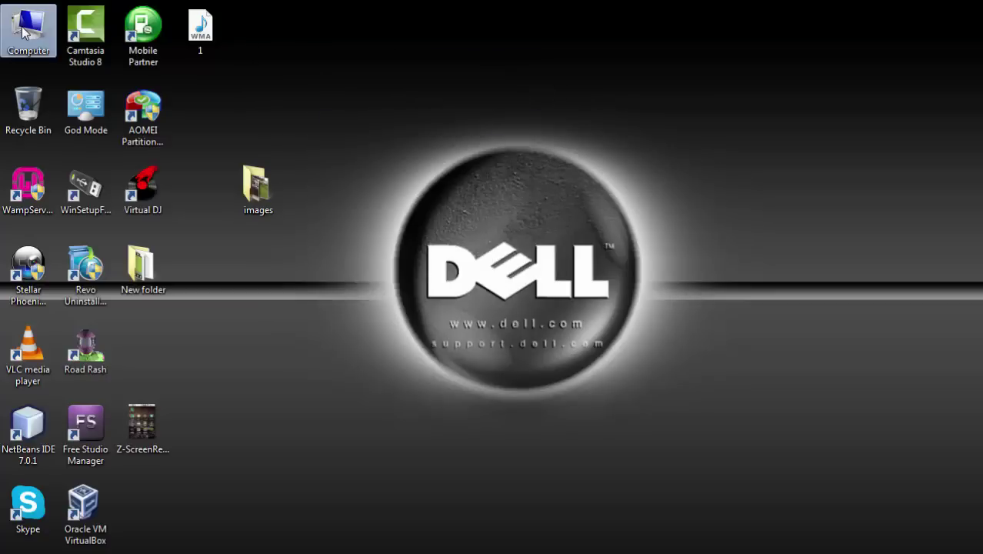
# Step: Open Computer maximised, select Local Disk (C:), then restore the window size
pyautogui.doubleClick(23, 31)
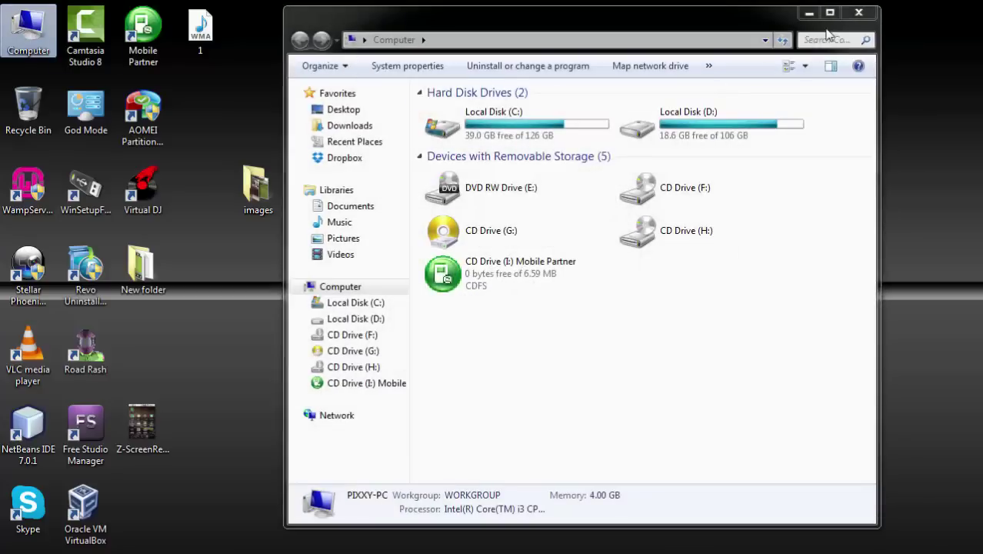
pyautogui.click(830, 13)
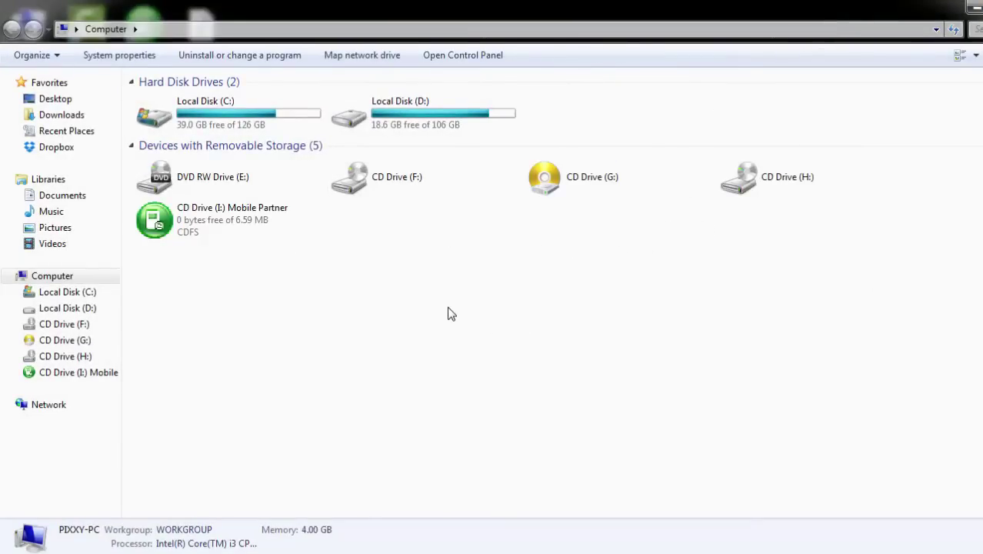
pyautogui.click(232, 114)
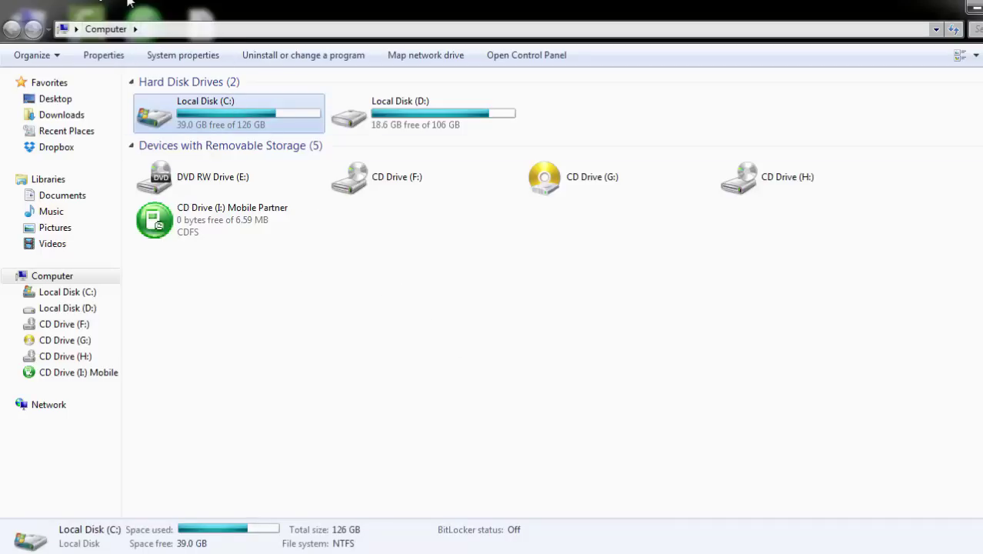
pyautogui.doubleClick(314, 6)
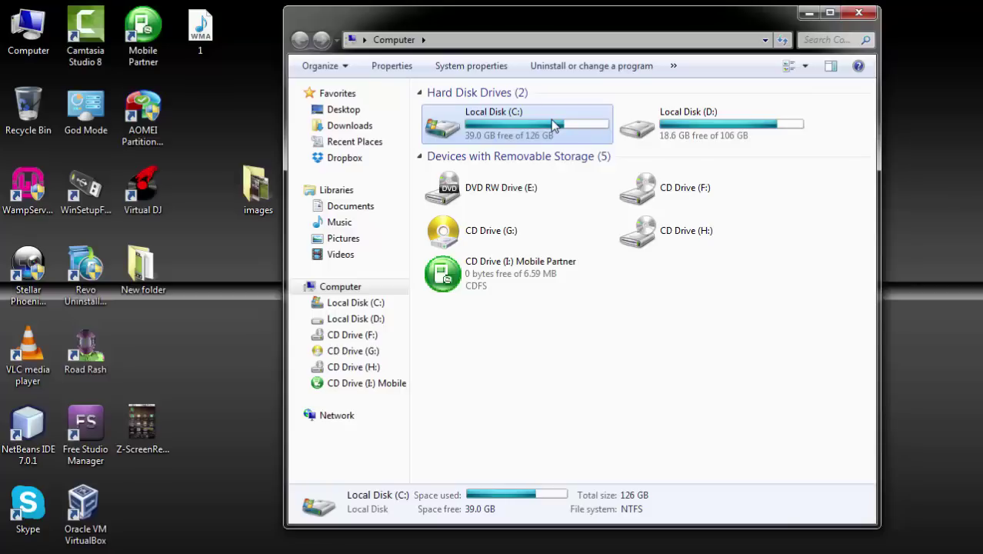
# Step: Browse the Music, Pictures, Videos and Documents libraries, then reselect Local Disk (C:) in Computer
pyautogui.click(342, 222)
pyautogui.click(346, 239)
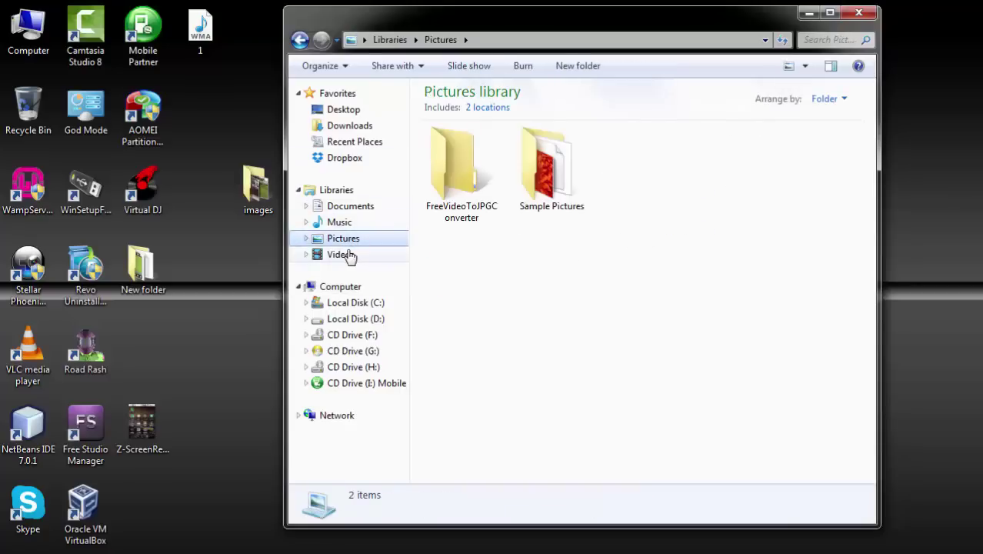
pyautogui.click(344, 254)
pyautogui.click(350, 206)
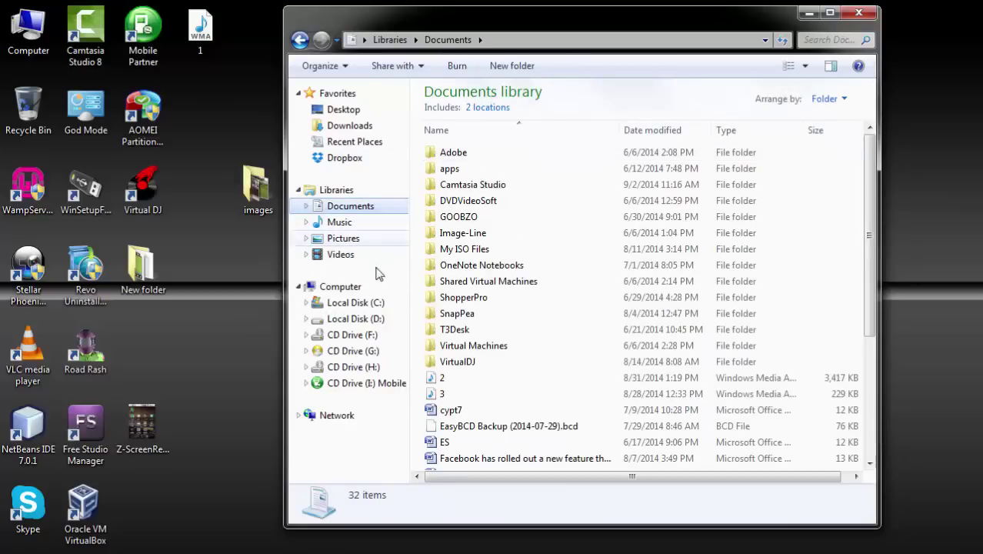
pyautogui.click(360, 287)
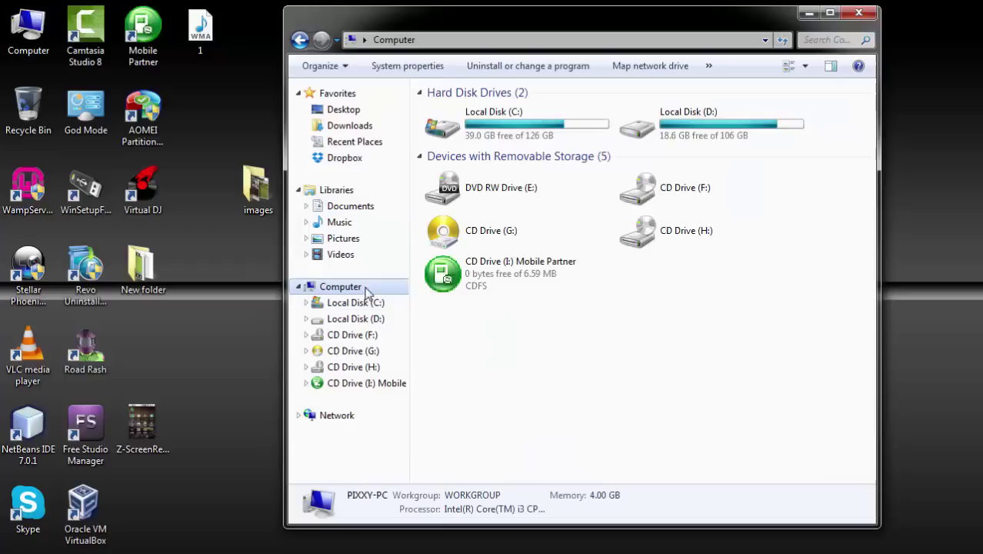
pyautogui.click(511, 133)
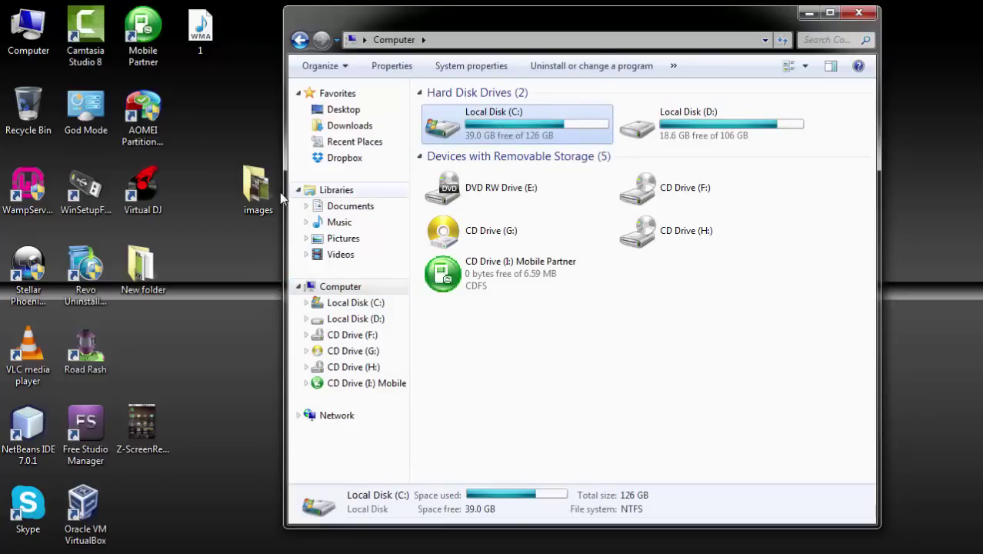
# Step: Uncover the desktop and delete the restored images folder to the Recycle Bin
pyautogui.moveTo(496, 28); pyautogui.dragTo(612, 36)
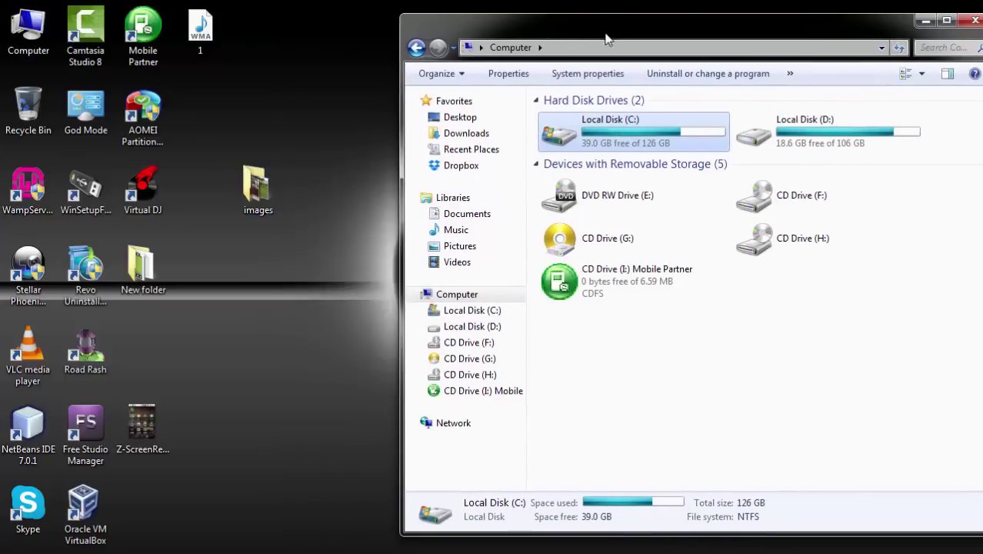
pyautogui.rightClick(251, 192)
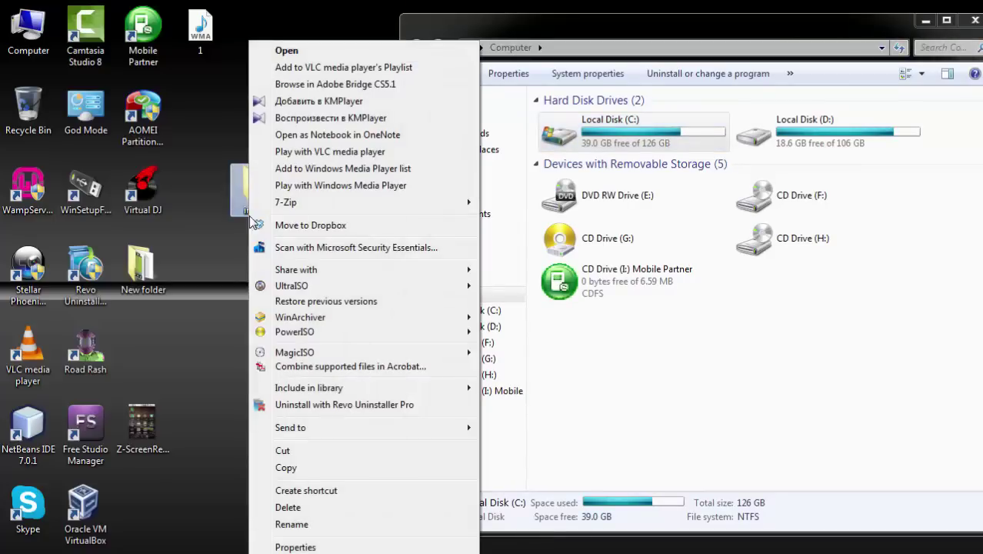
pyautogui.click(307, 507)
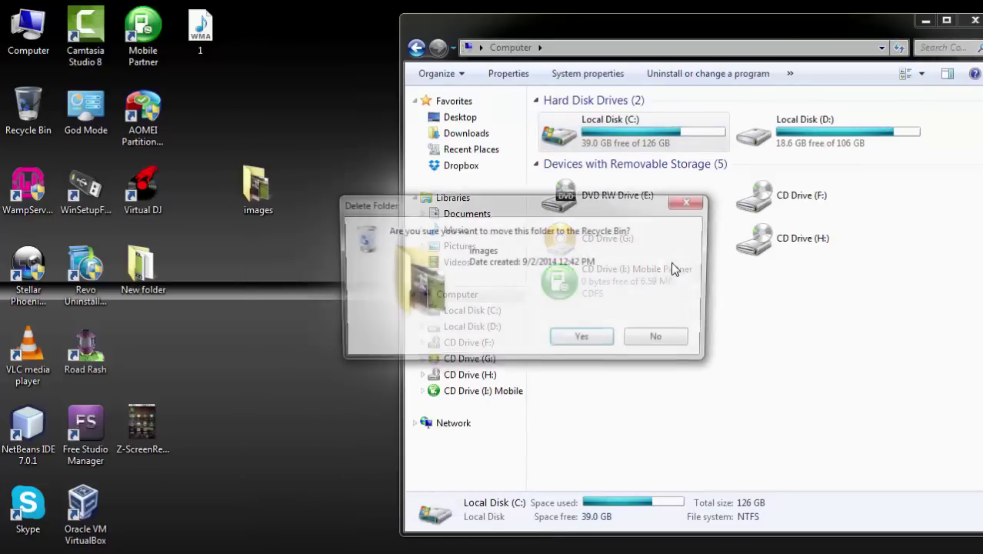
pyautogui.click(584, 339)
# Step: Permanently empty the Recycle Bin and close its window
pyautogui.doubleClick(28, 111)
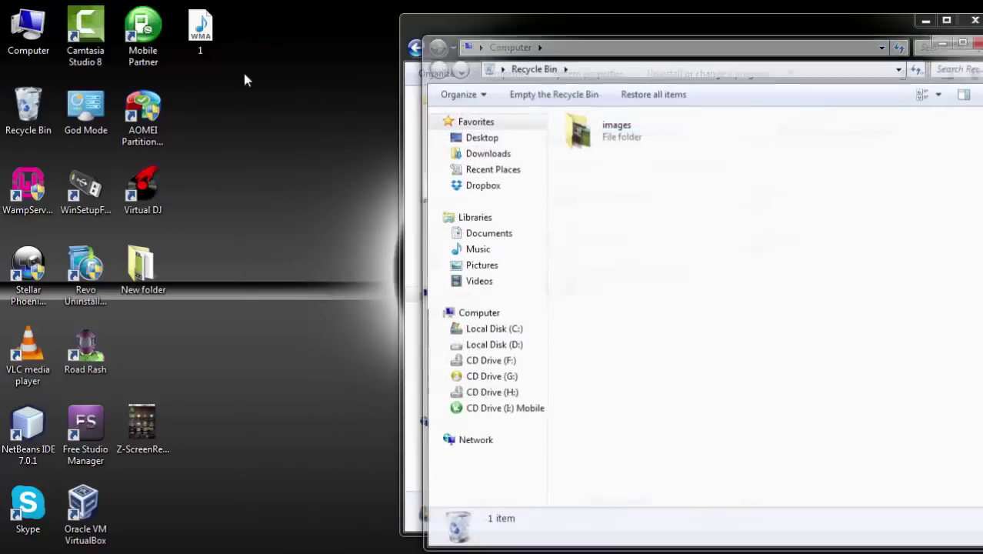
pyautogui.click(543, 92)
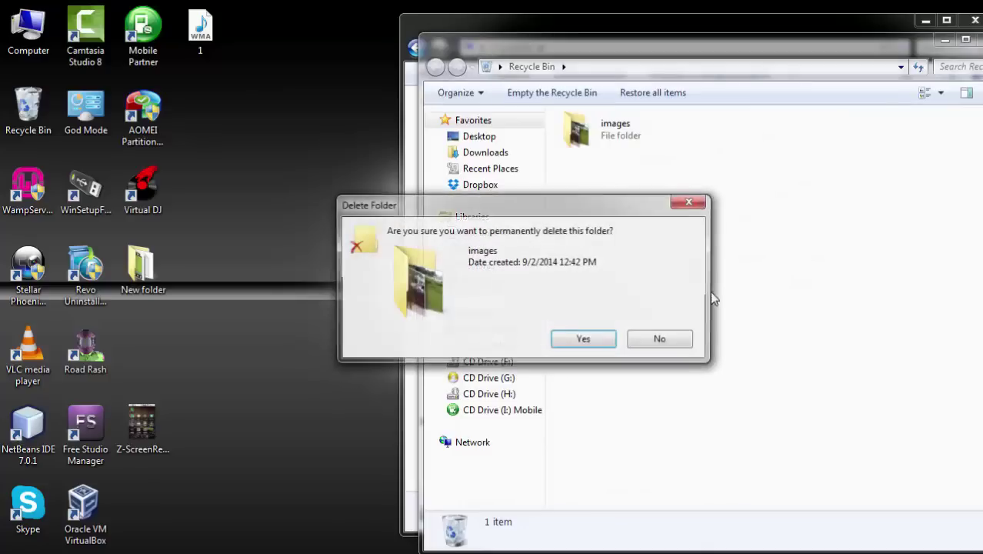
pyautogui.click(584, 339)
pyautogui.hotkey('alt', 'F4')
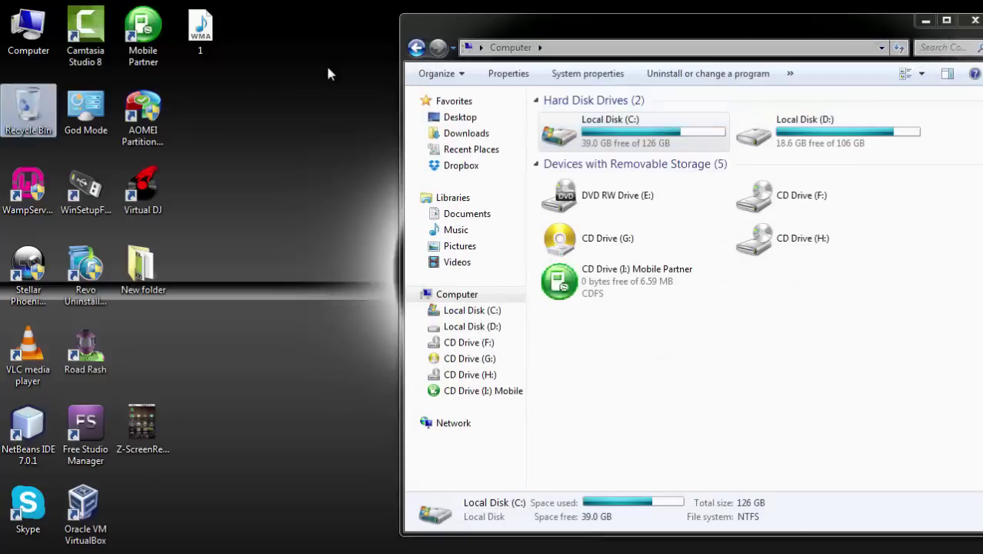
# Step: Refresh the desktop and select Local Disk (C:)
pyautogui.rightClick(311, 65)
pyautogui.click(350, 107)
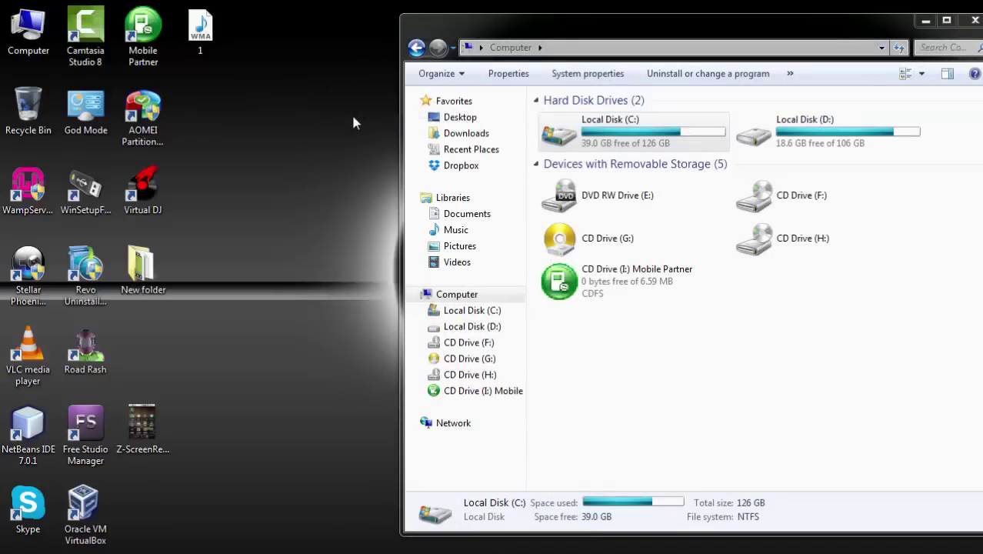
pyautogui.click(635, 139)
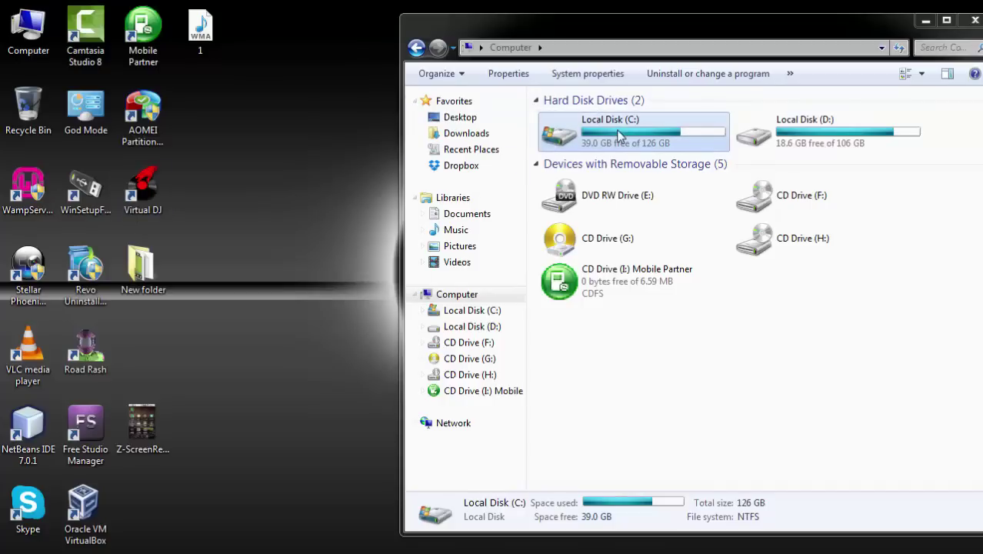
# Step: Show Local Disk (C:)'s previous versions and select the 9/1/2014 6:36 PM one
pyautogui.rightClick(620, 136)
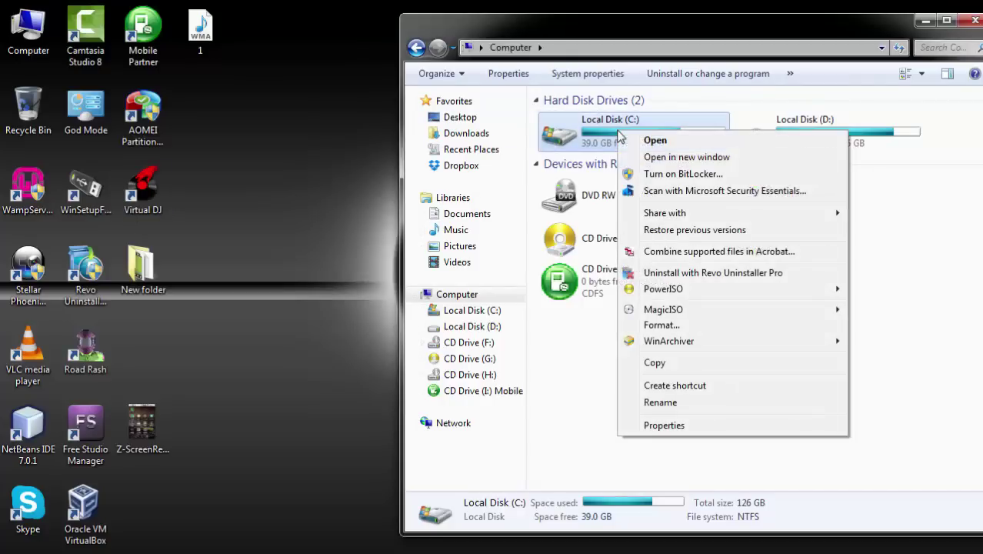
pyautogui.click(675, 230)
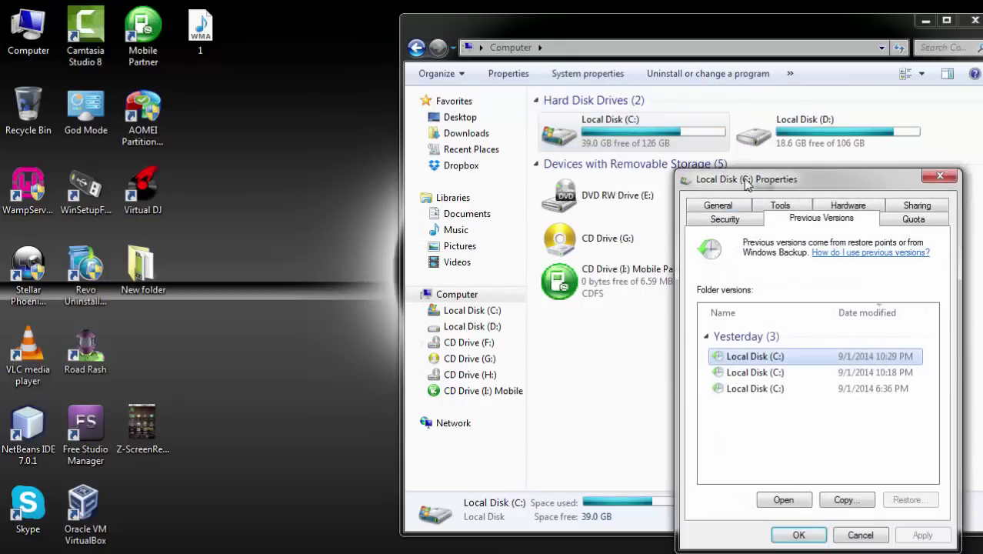
pyautogui.moveTo(734, 179); pyautogui.dragTo(307, 76)
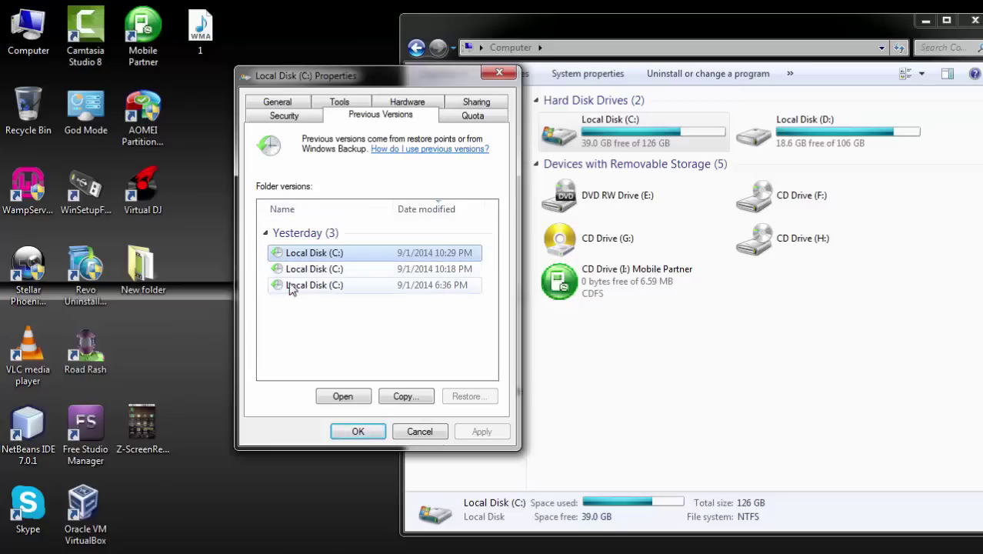
pyautogui.click(314, 331)
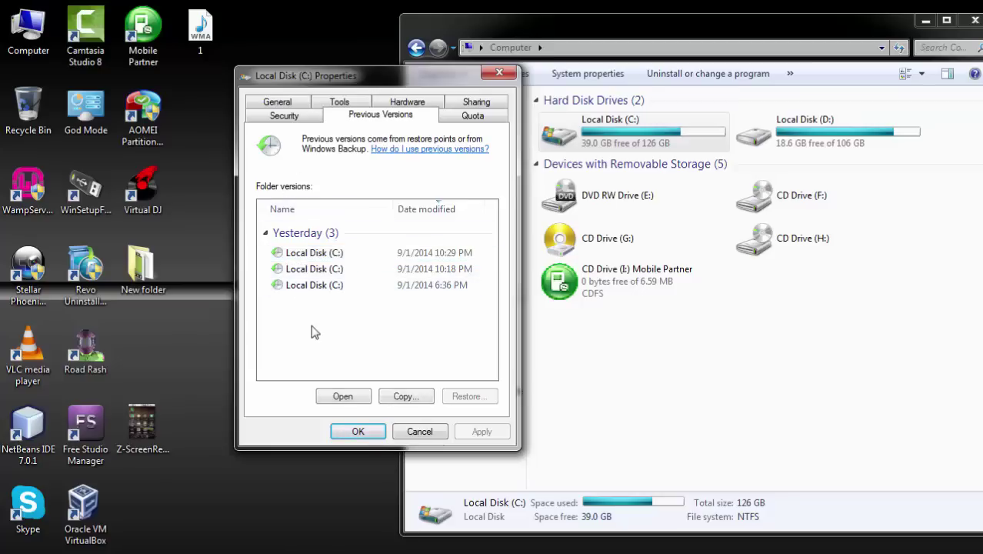
pyautogui.click(327, 286)
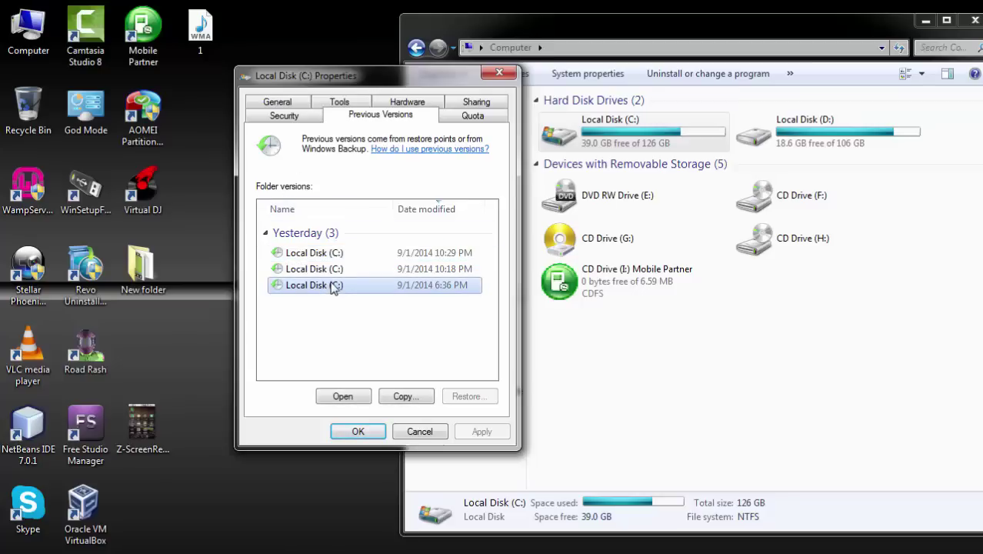
# Step: In the 6:36 PM C: snapshot, browse Users > profile > Desktop > Images, then go back twice
pyautogui.click(343, 396)
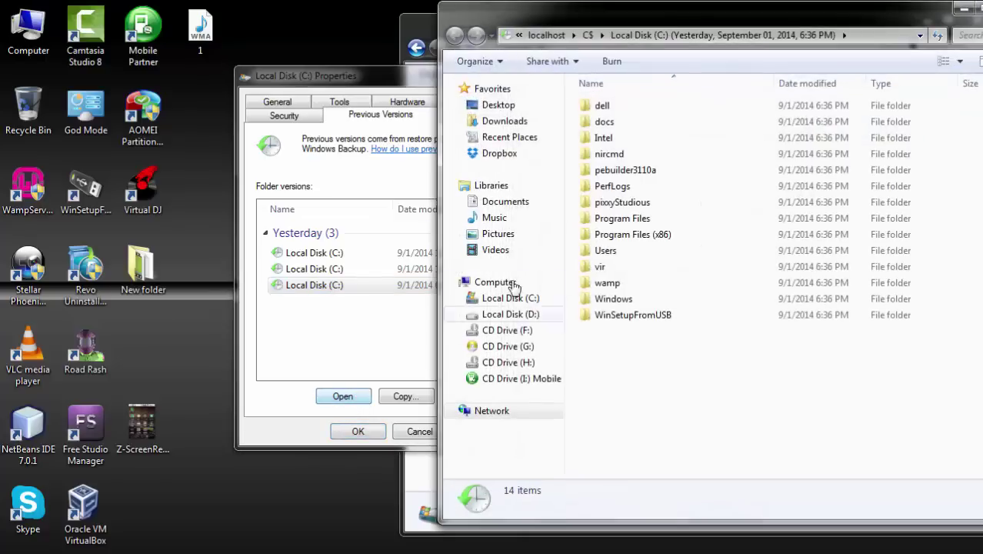
pyautogui.click(618, 170)
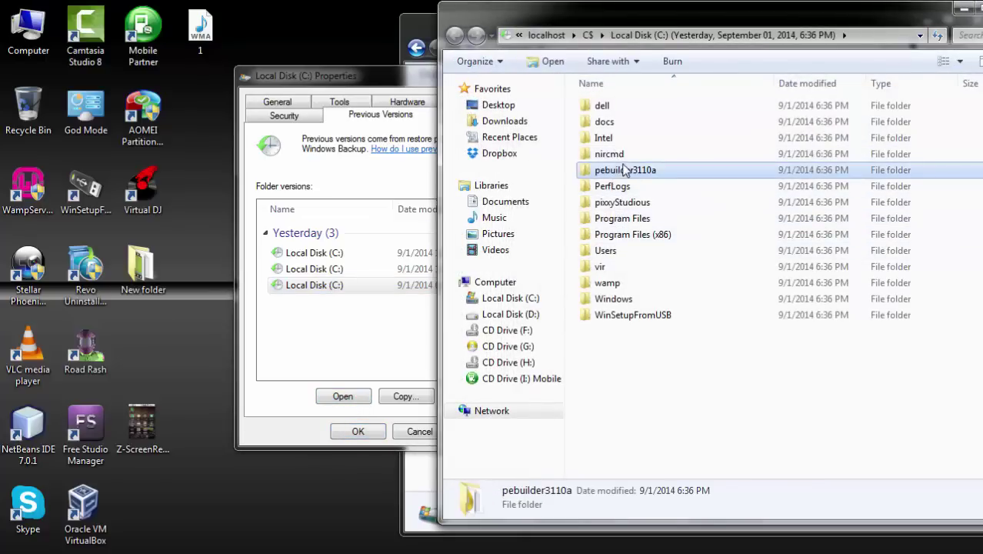
pyautogui.doubleClick(604, 252)
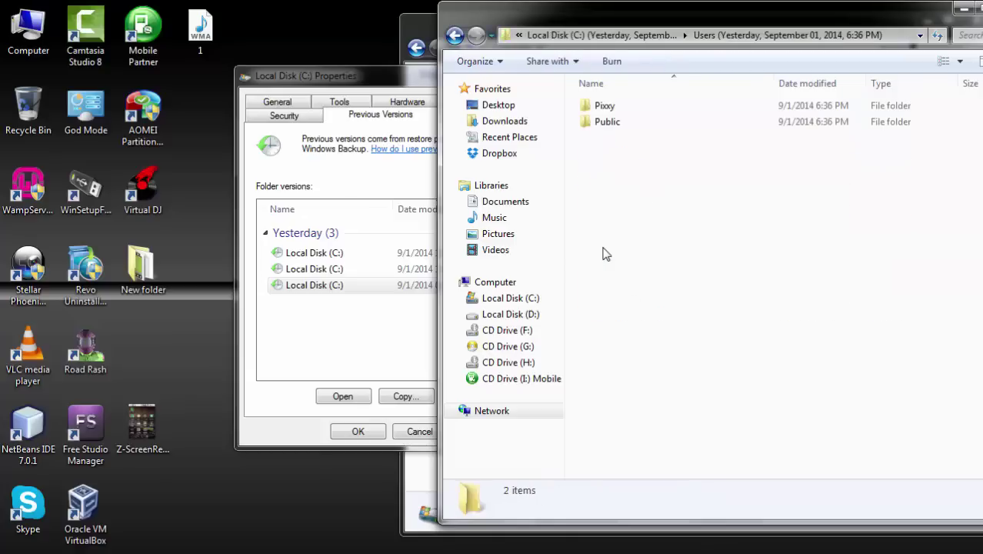
pyautogui.doubleClick(604, 106)
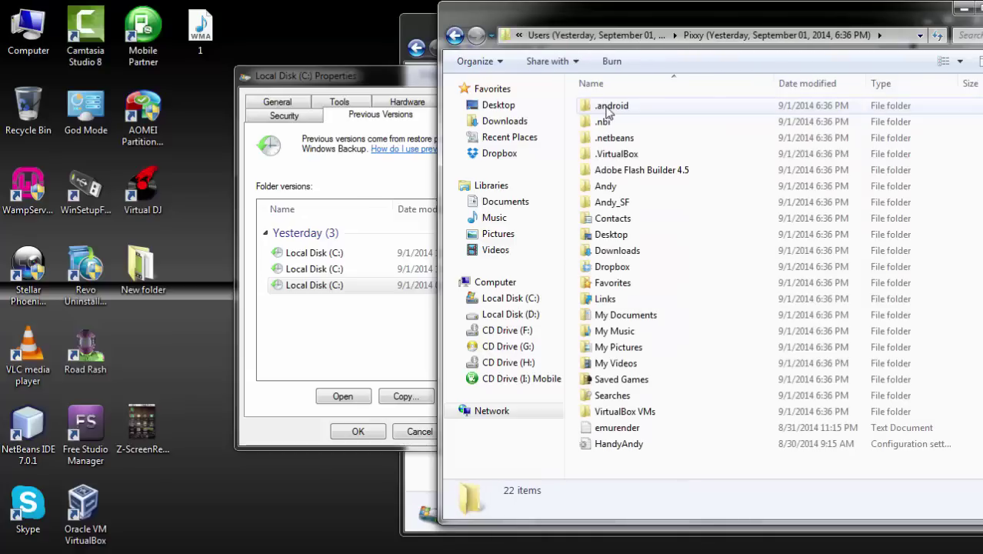
pyautogui.doubleClick(638, 235)
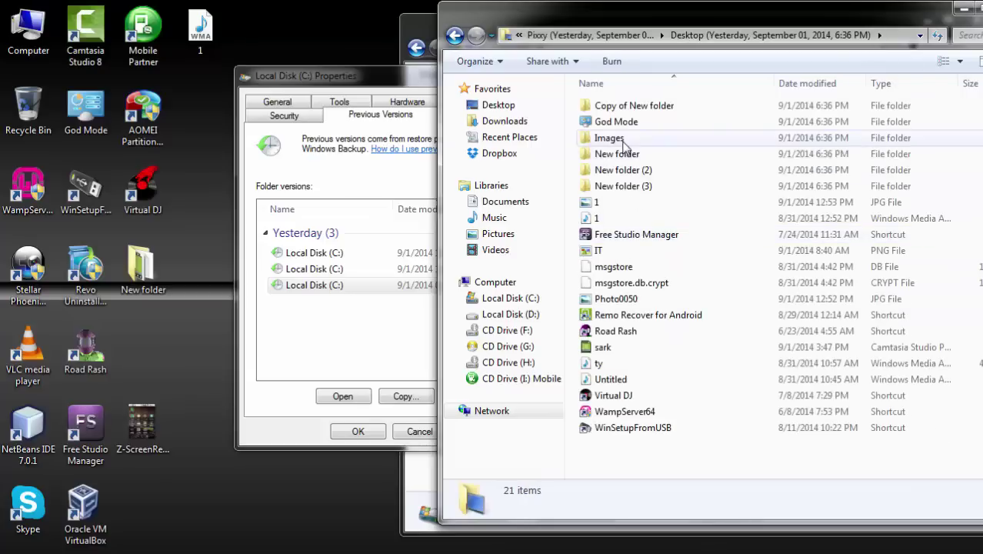
pyautogui.doubleClick(623, 140)
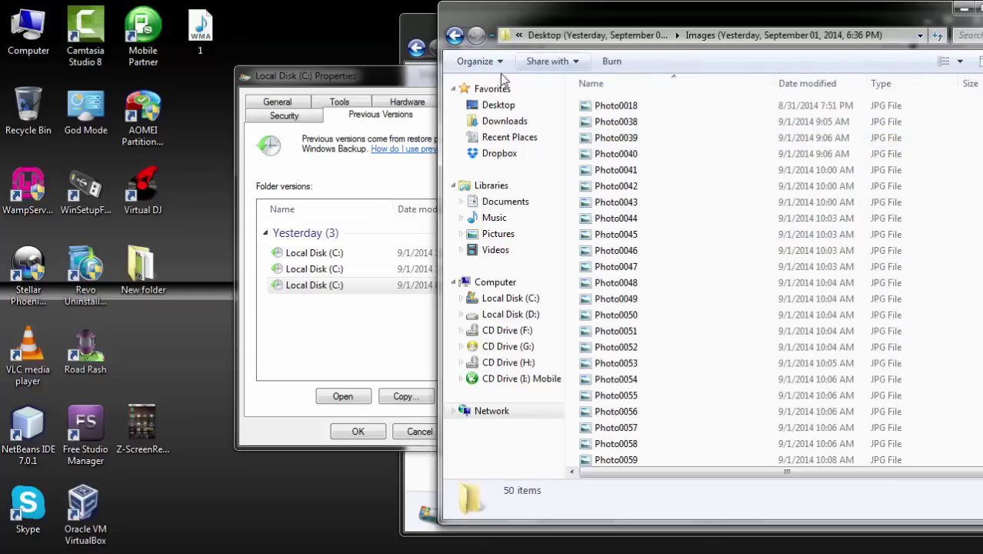
pyautogui.click(453, 35)
pyautogui.click(454, 36)
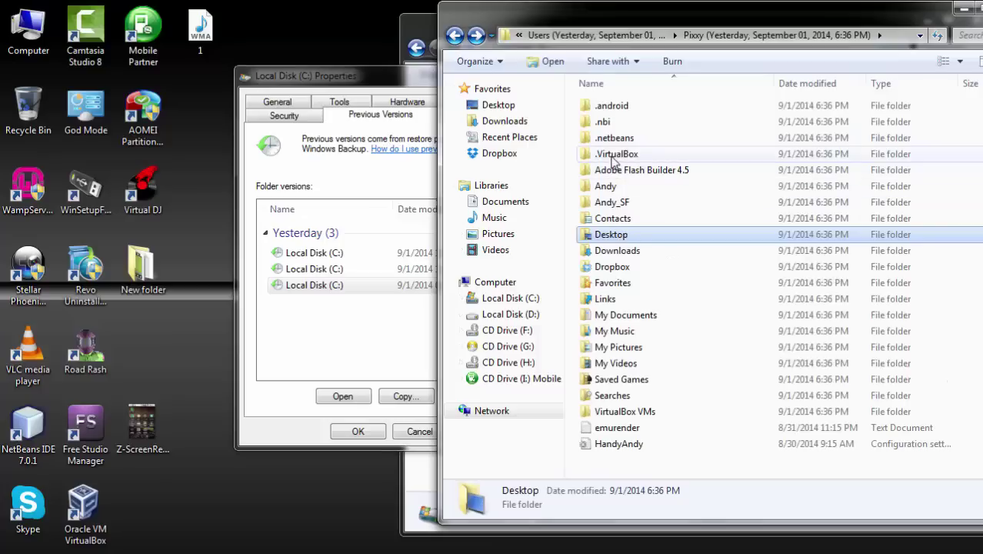
# Step: Copy the snapshot's Desktop Images folder and paste it onto the real desktop
pyautogui.rightClick(627, 239)
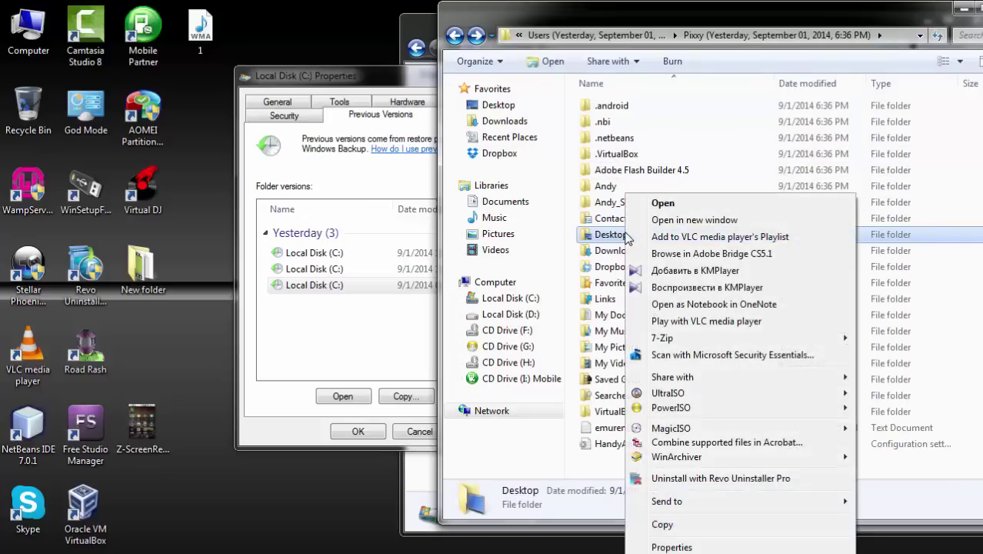
pyautogui.doubleClick(615, 237)
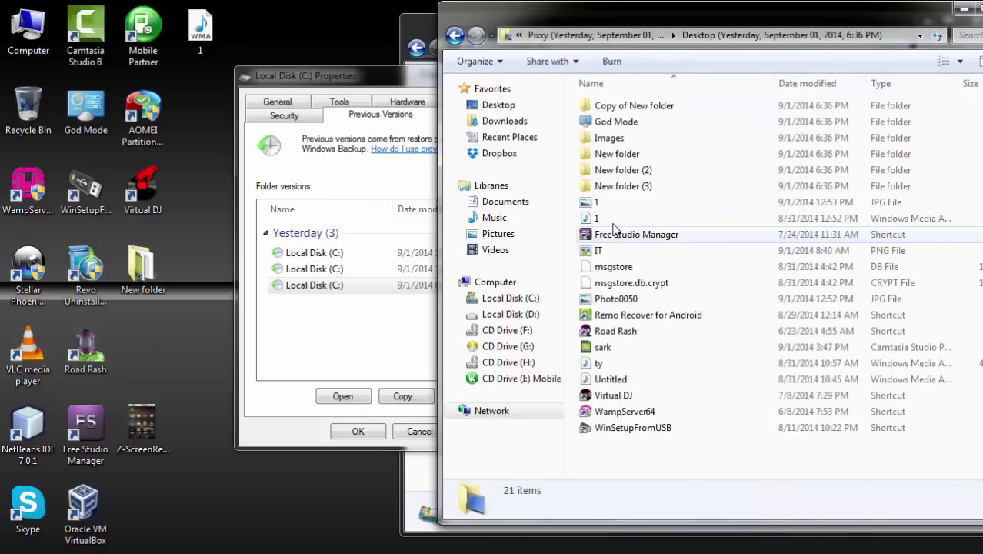
pyautogui.click(609, 143)
pyautogui.rightClick(608, 145)
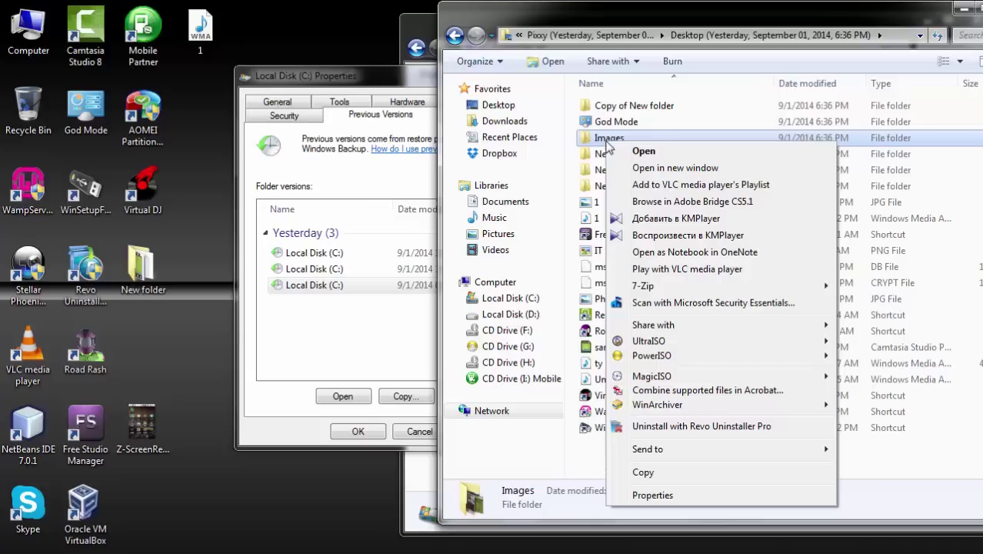
pyautogui.click(642, 472)
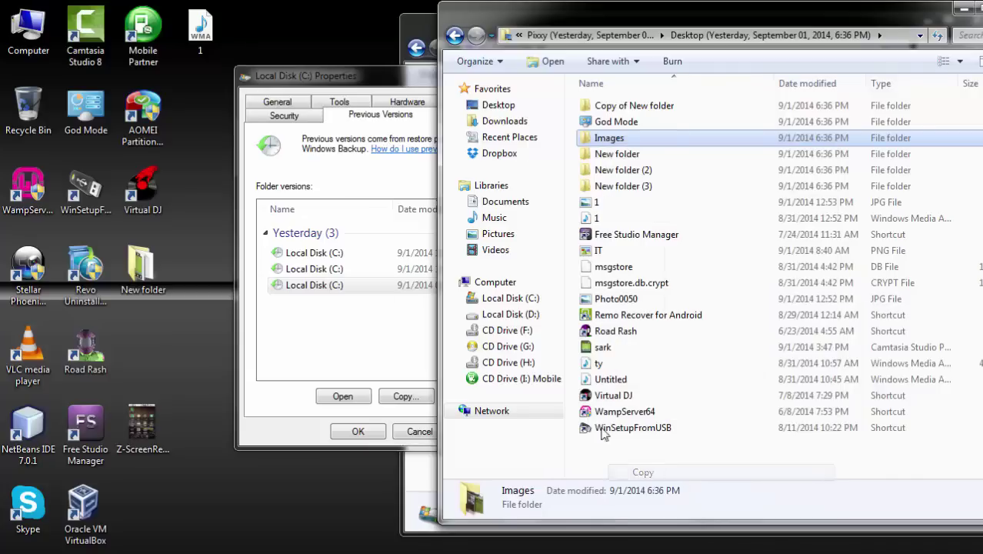
pyautogui.rightClick(188, 302)
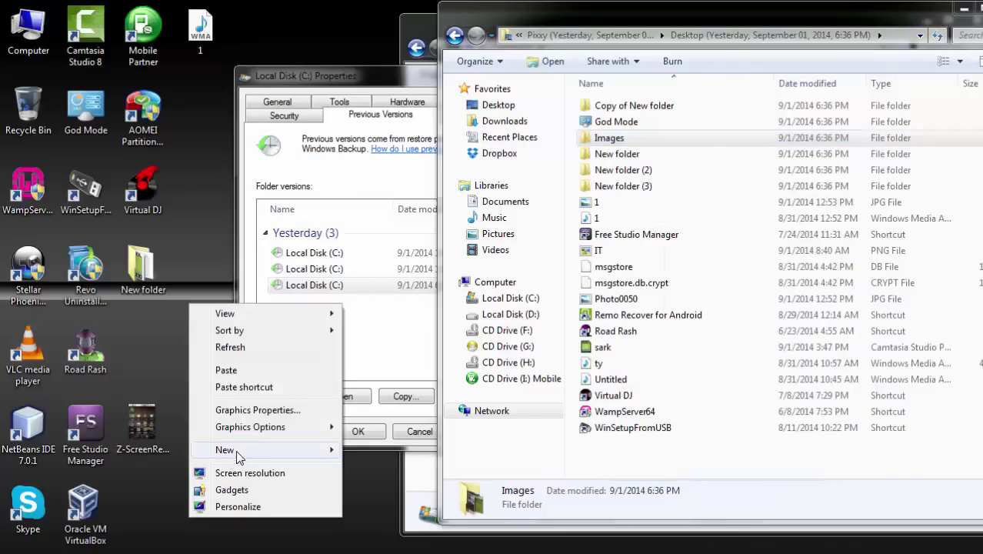
pyautogui.click(242, 369)
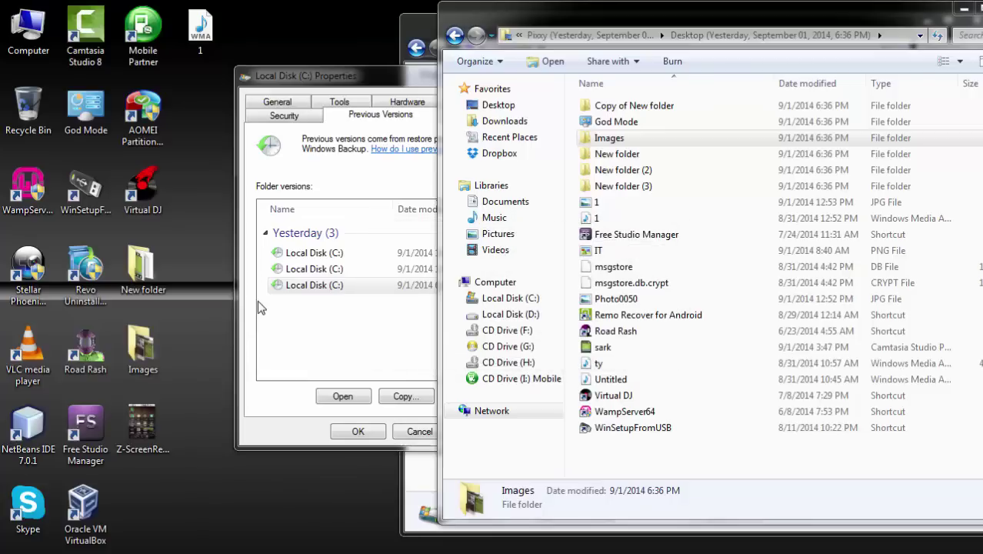
# Step: Close the Local Disk (C:) Properties dialog and the snapshot window, clearing the drive selection
pyautogui.click(390, 78)
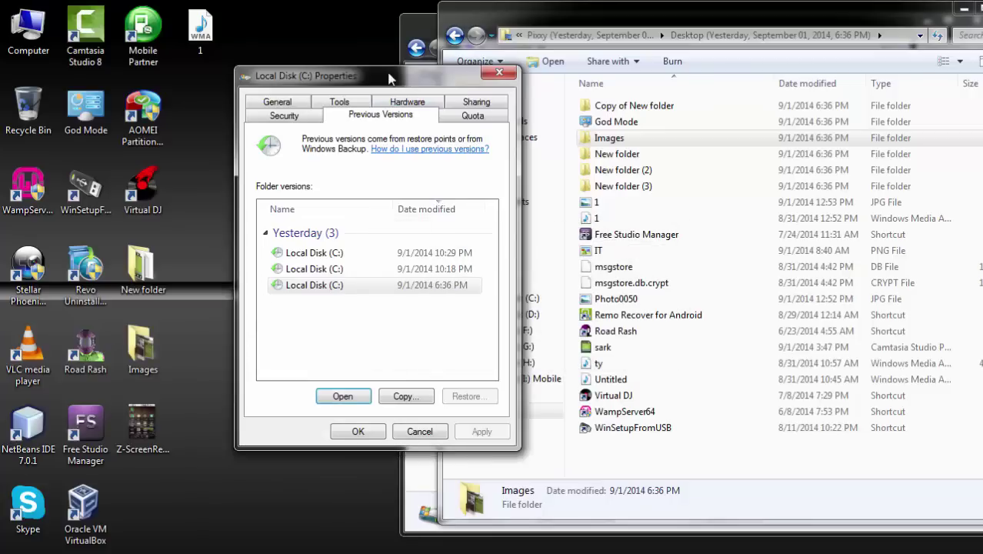
pyautogui.click(492, 75)
pyautogui.moveTo(869, 6); pyautogui.dragTo(663, 4)
pyautogui.click(815, 17)
pyautogui.click(679, 386)
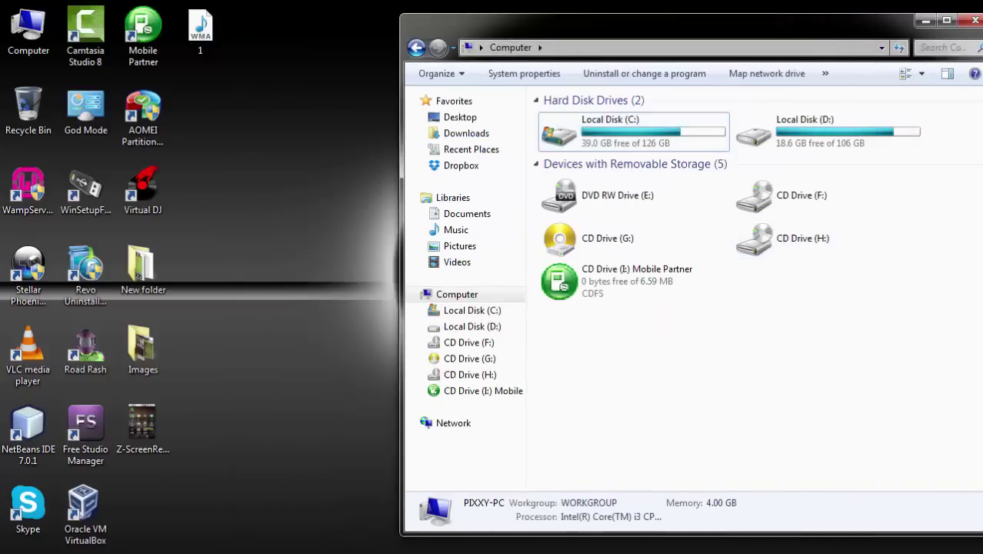